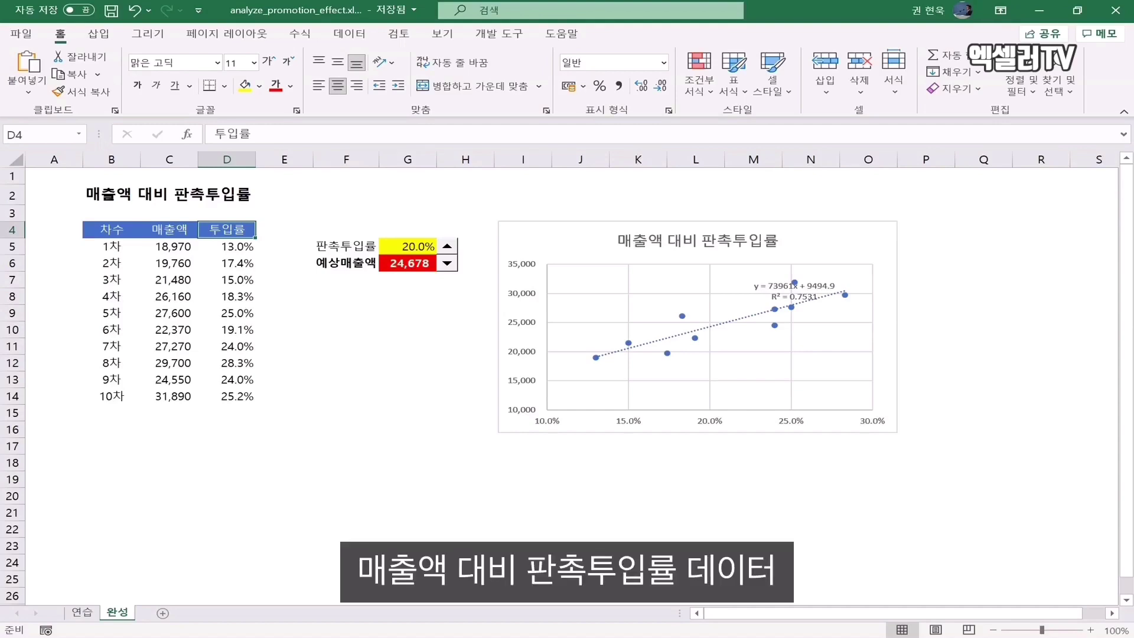
- Draw pen marks outlining C5:D14, arrows from the data to the chart and from the chart to cell G5, and a circle around G6
click(148, 33)
mouse_move(145, 242)
mouse_down()
mouse_move(154, 406)
mouse_move(263, 399)
mouse_move(272, 285)
mouse_move(232, 237)
mouse_move(141, 245)
mouse_up()
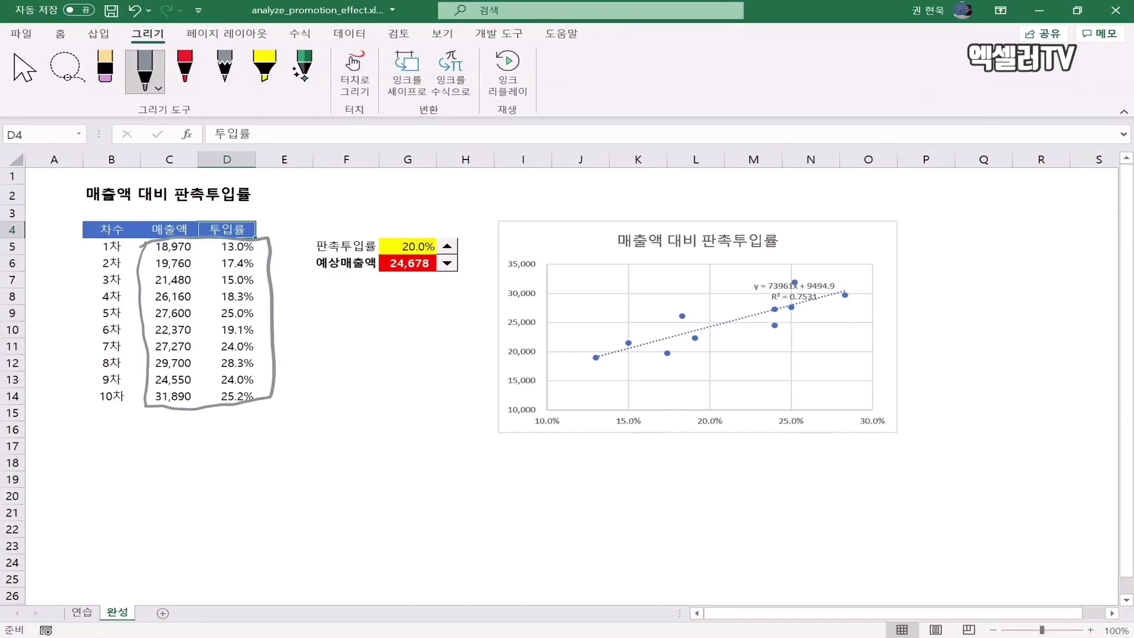
mouse_move(233, 406)
mouse_down()
mouse_move(227, 426)
mouse_move(427, 499)
mouse_move(685, 482)
mouse_move(682, 435)
mouse_up()
mouse_move(653, 458)
mouse_down()
mouse_move(682, 435)
mouse_move(704, 458)
mouse_up()
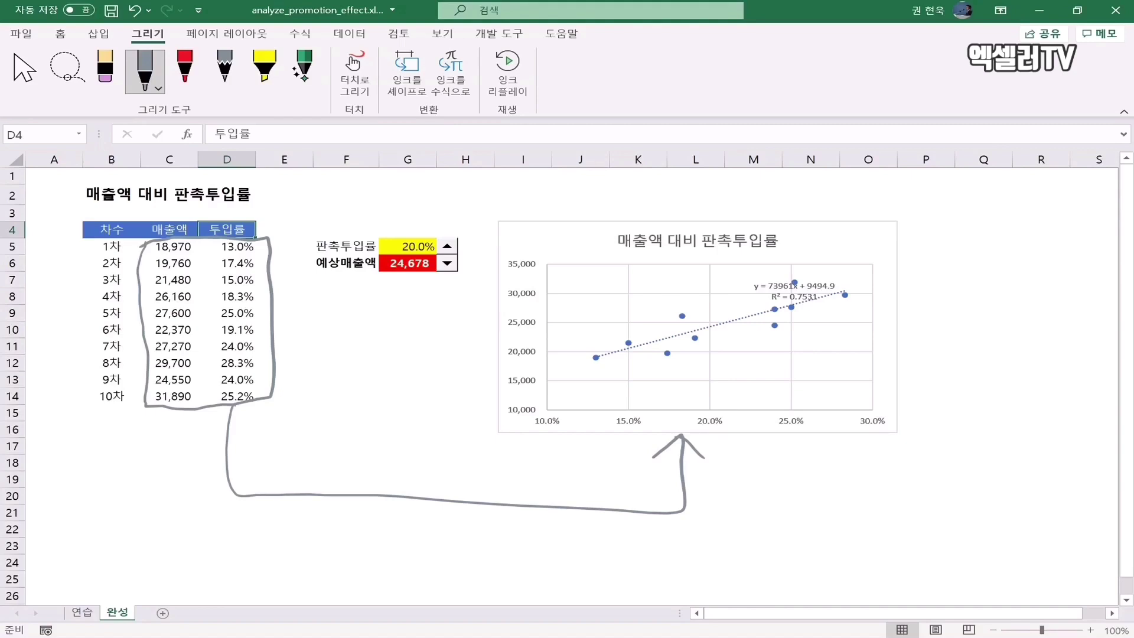
mouse_move(560, 224)
mouse_down()
mouse_move(449, 190)
mouse_move(418, 239)
mouse_move(447, 214)
mouse_up()
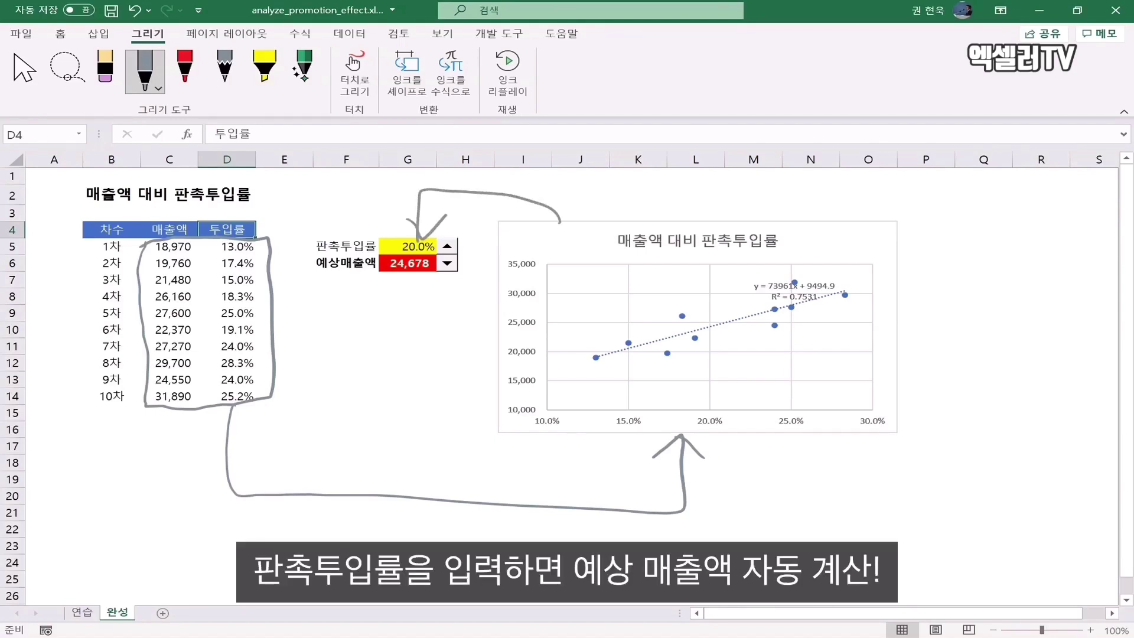
mouse_move(420, 280)
mouse_down()
mouse_move(383, 255)
mouse_move(430, 266)
mouse_move(410, 282)
mouse_up()
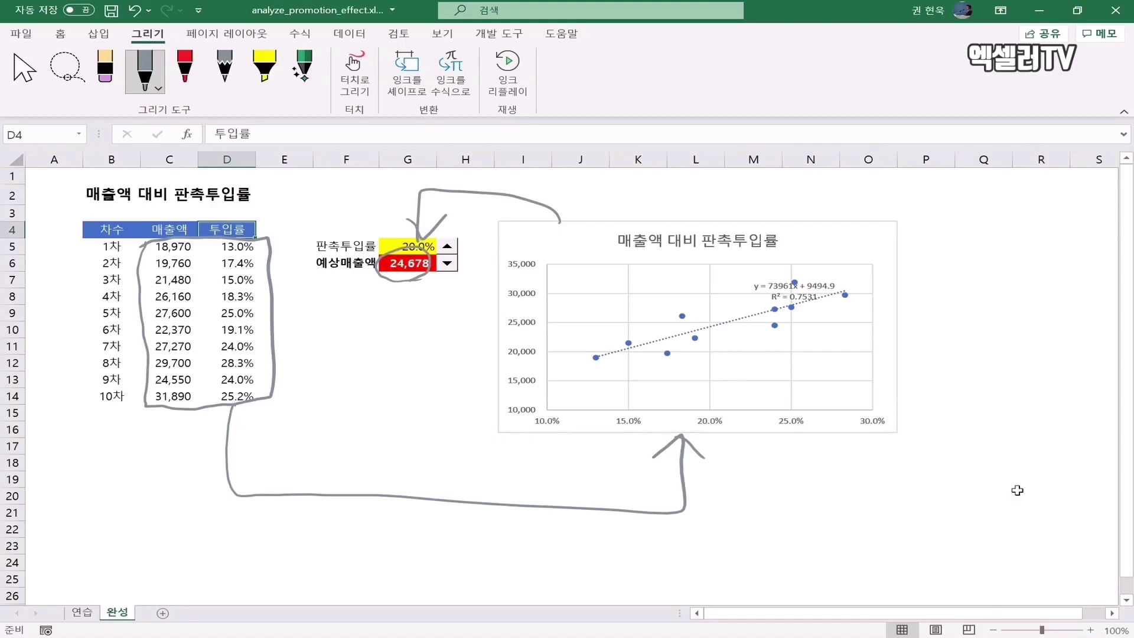
- Adjust the promotion rate in G5 down and up with its spin control to test the expected sales calculation
click(454, 249)
click(449, 264)
click(447, 247)
click(448, 247)
click(448, 247)
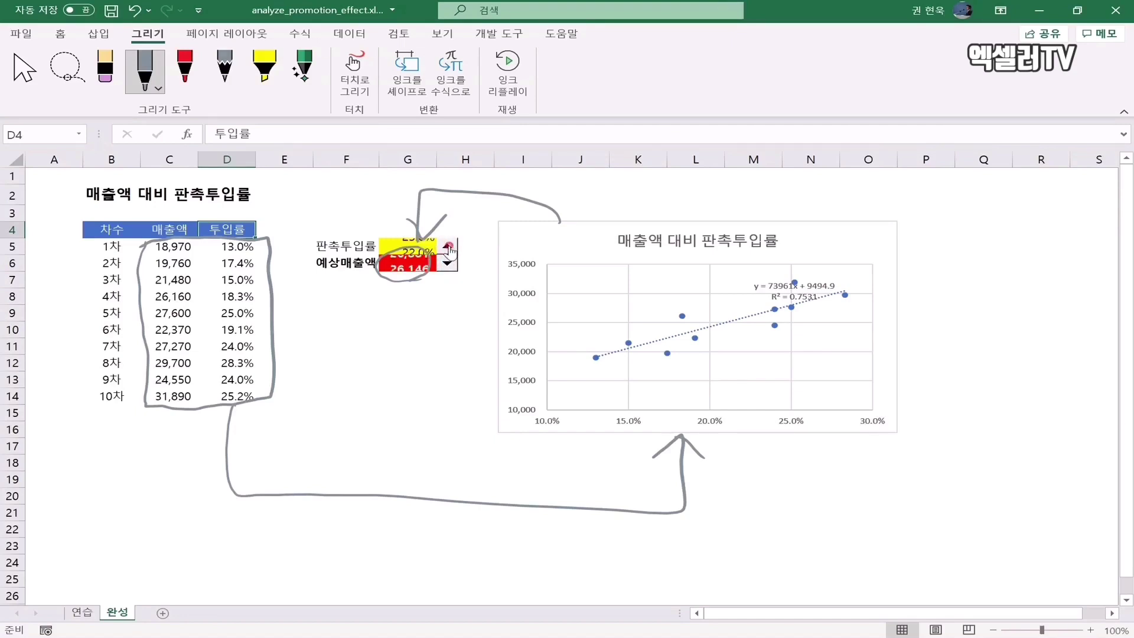
click(447, 247)
click(448, 247)
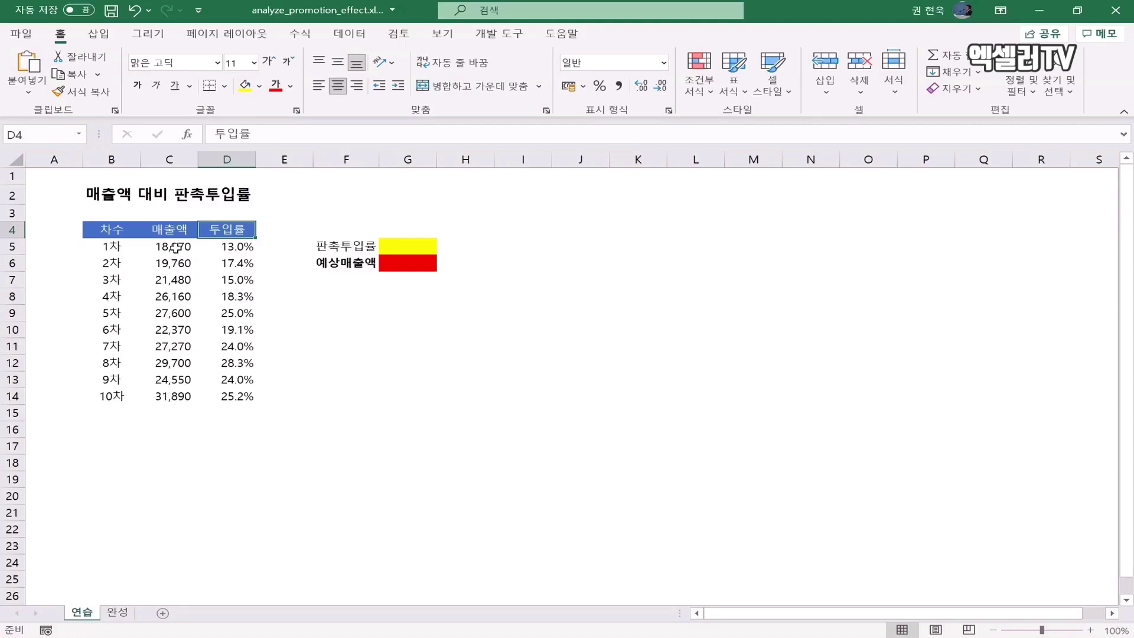
- Insert a markers-only scatter chart from C5:D14 on the 연습 sheet and place it over columns I to O near row 4
drag(176, 248, 232, 396)
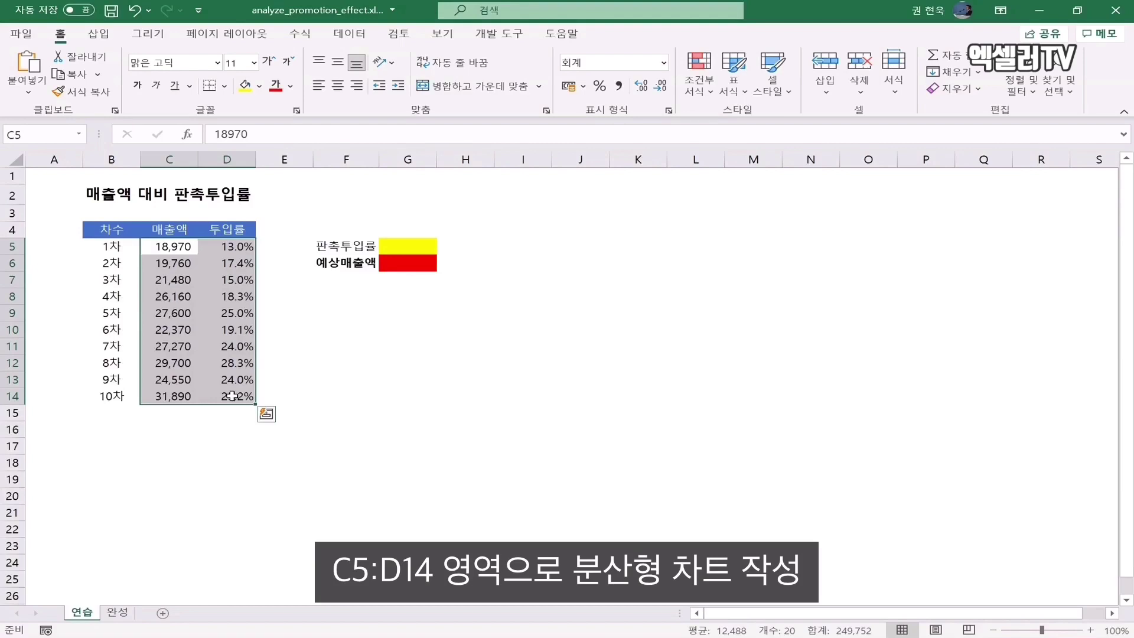
click(105, 37)
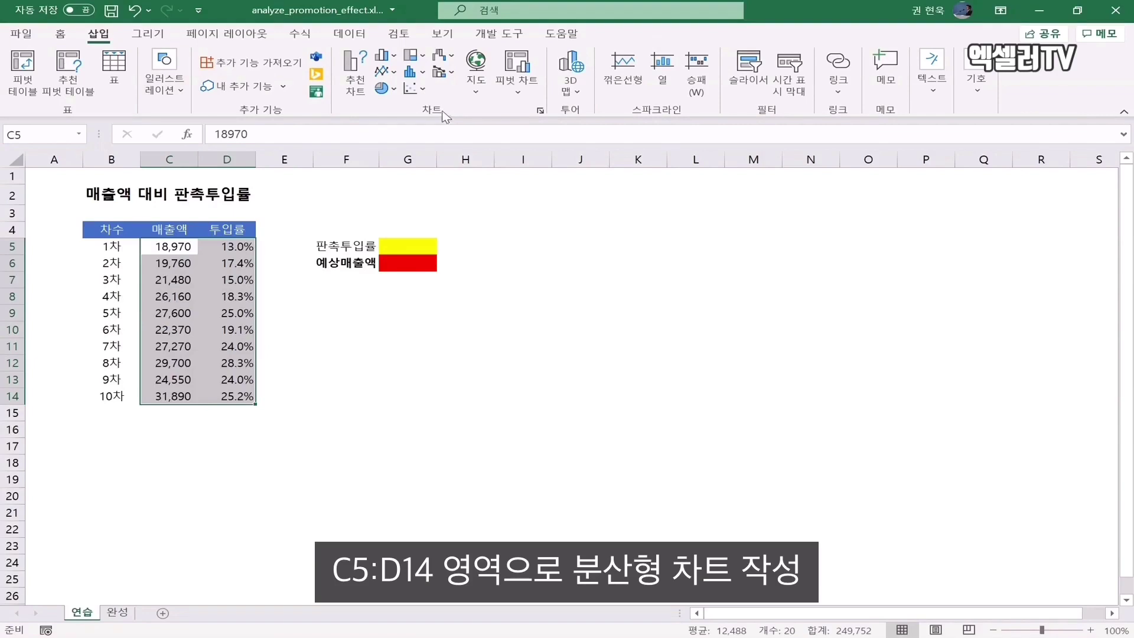
click(416, 89)
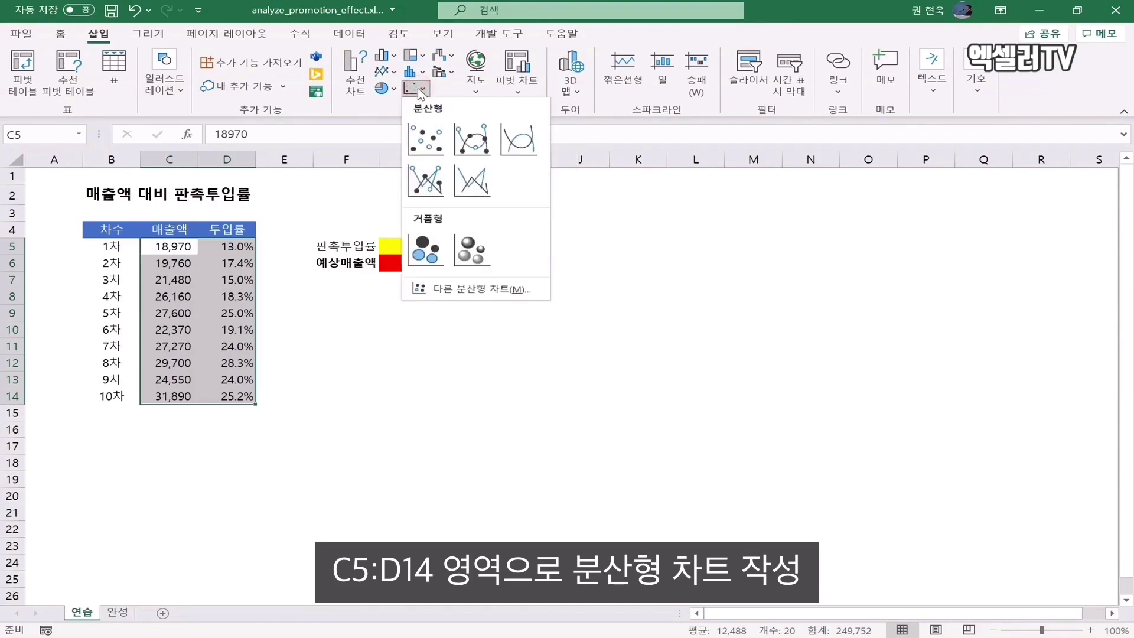
click(417, 142)
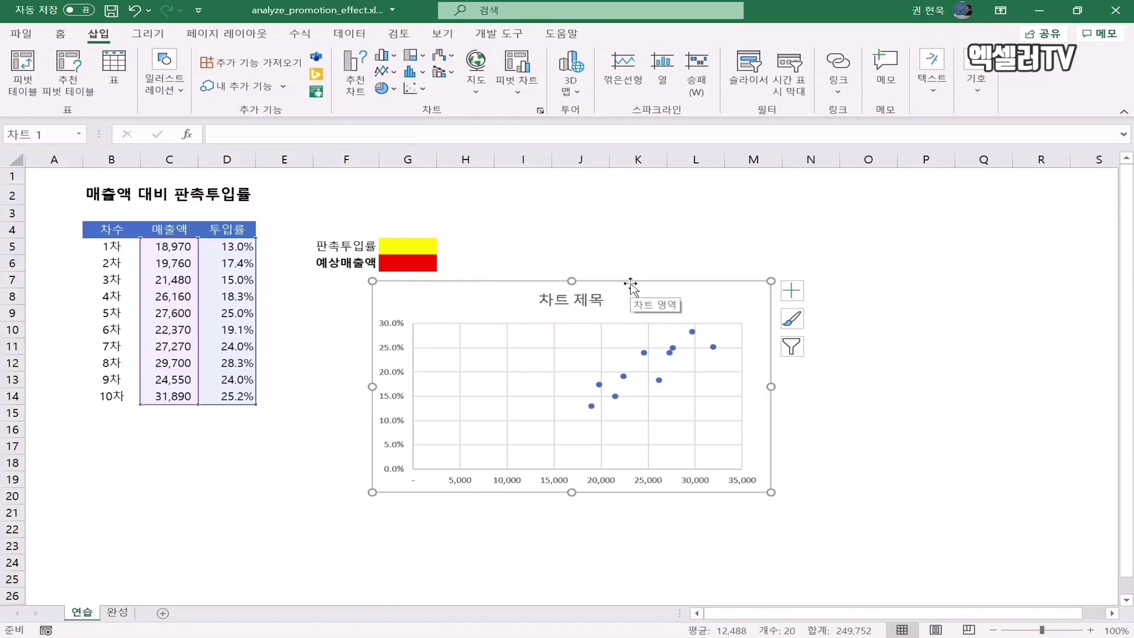
drag(630, 285, 755, 215)
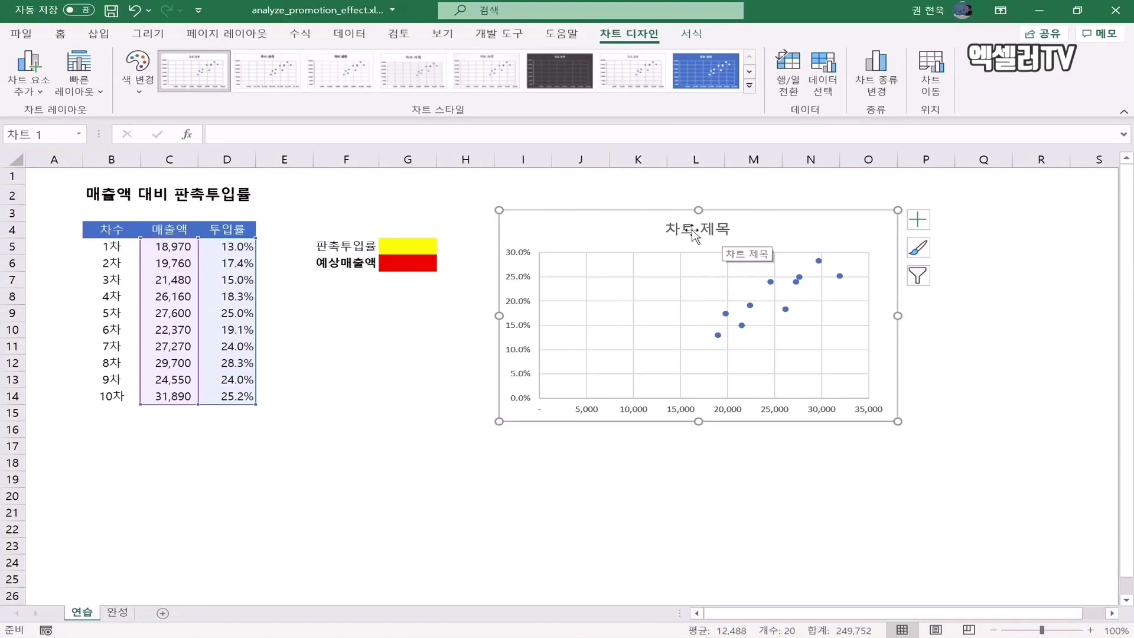
- Link the chart title to cell B2 with the formula =연습!$B$2
click(693, 231)
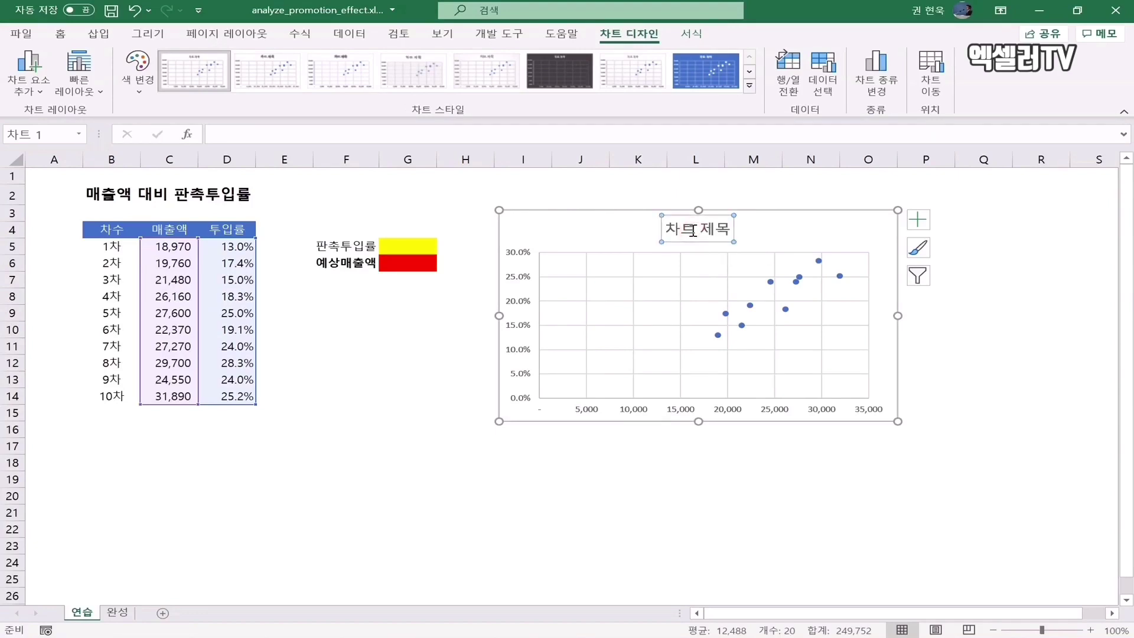
click(238, 133)
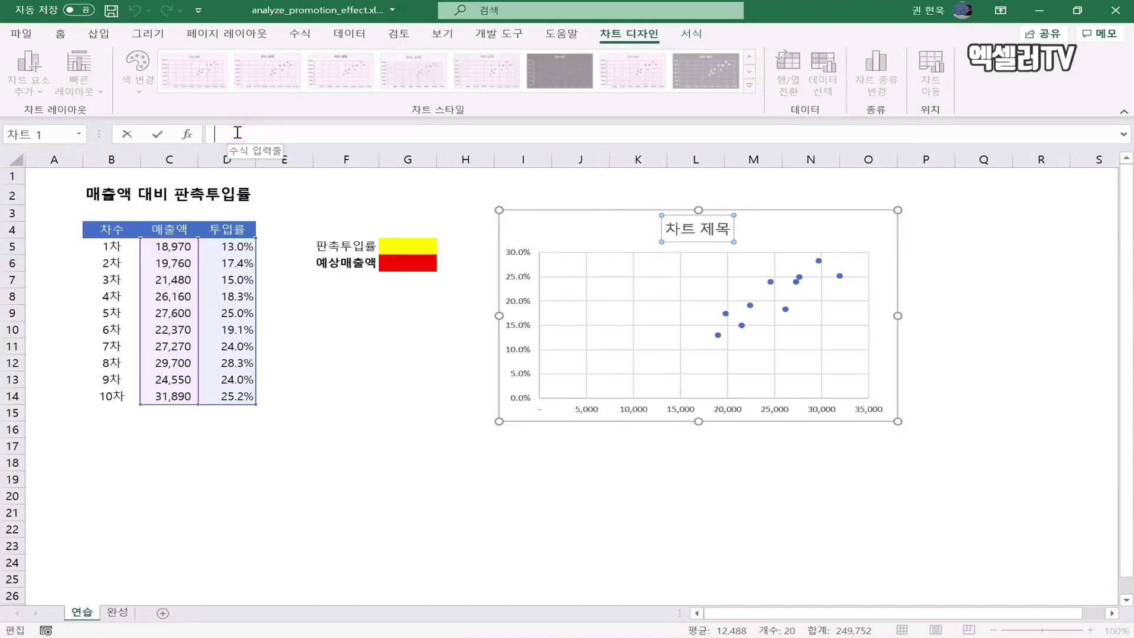
text(=)
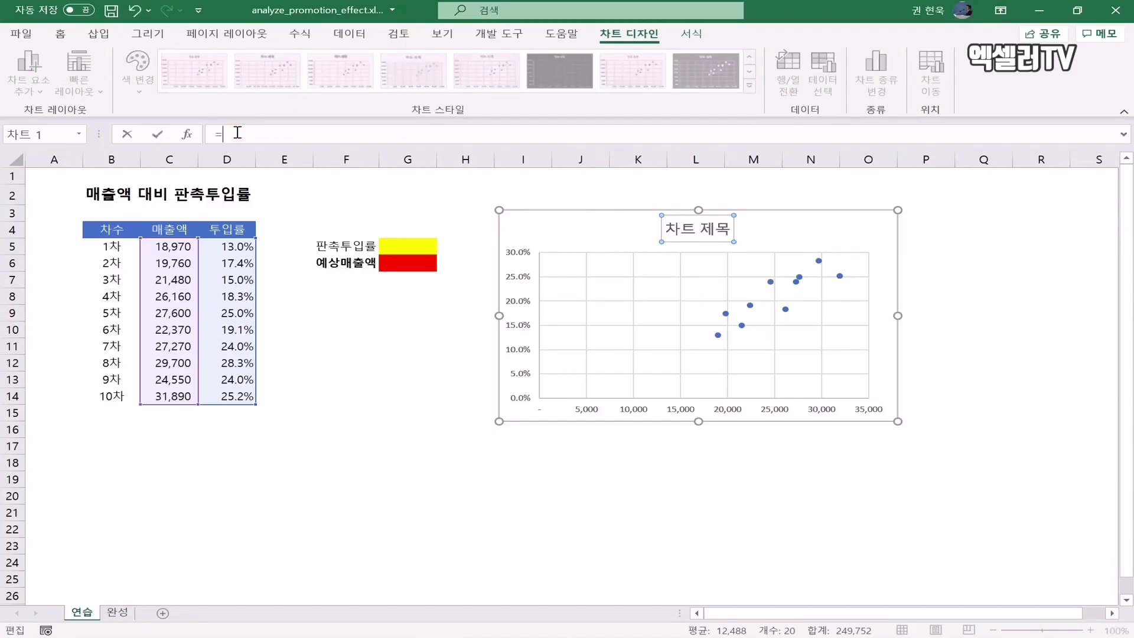
click(101, 194)
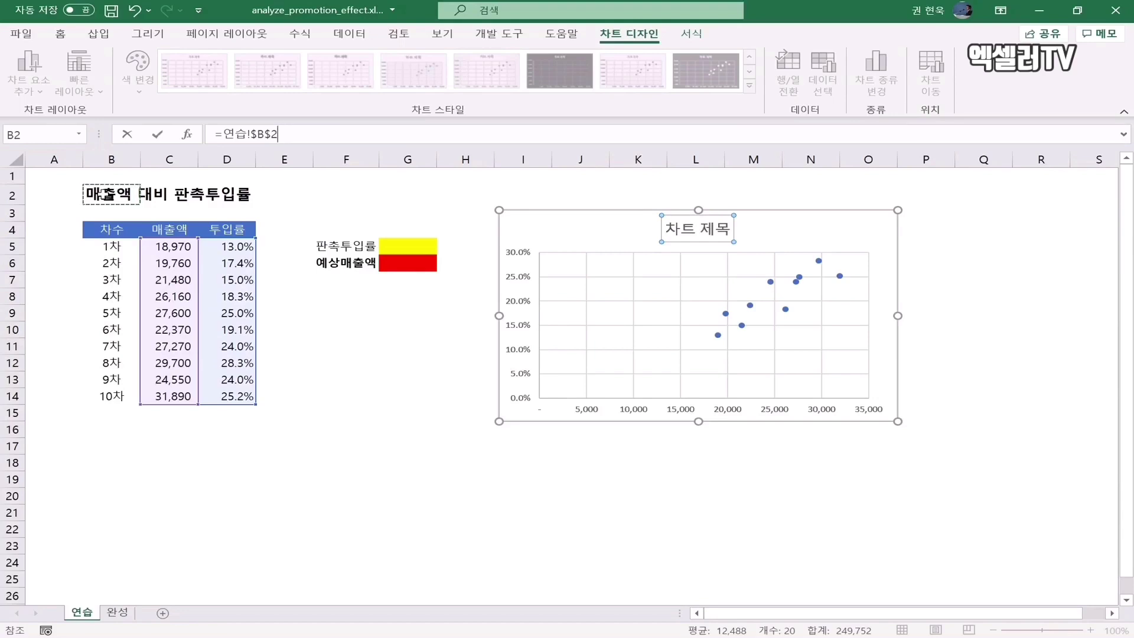
key(Return)
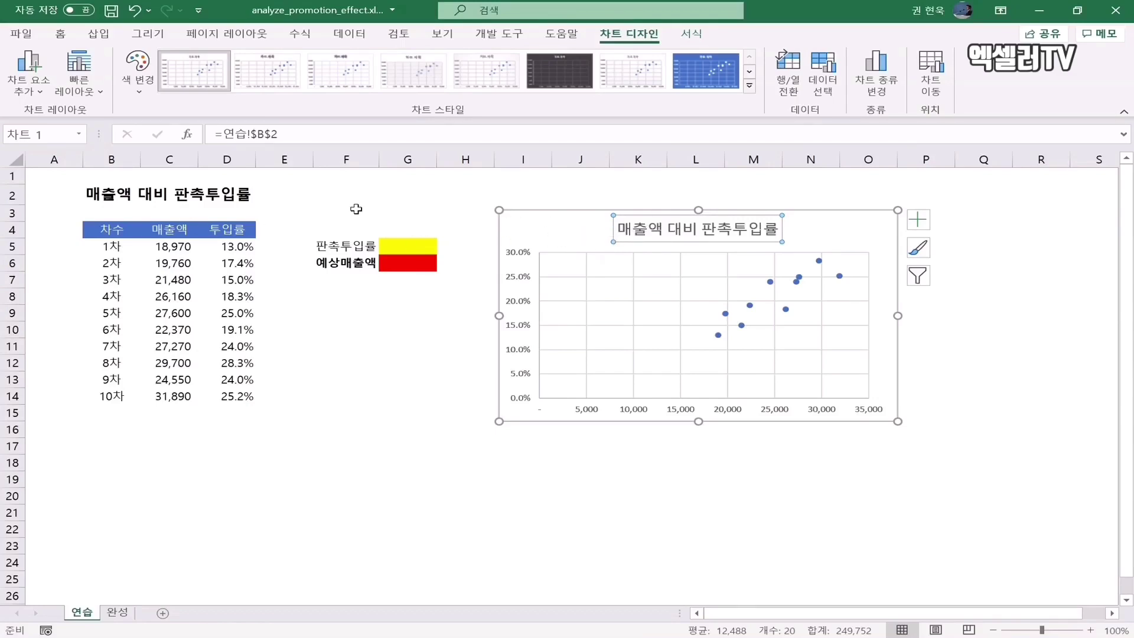
- Change the heading in cell B2 to "매출액 대비 투입률"
click(107, 193)
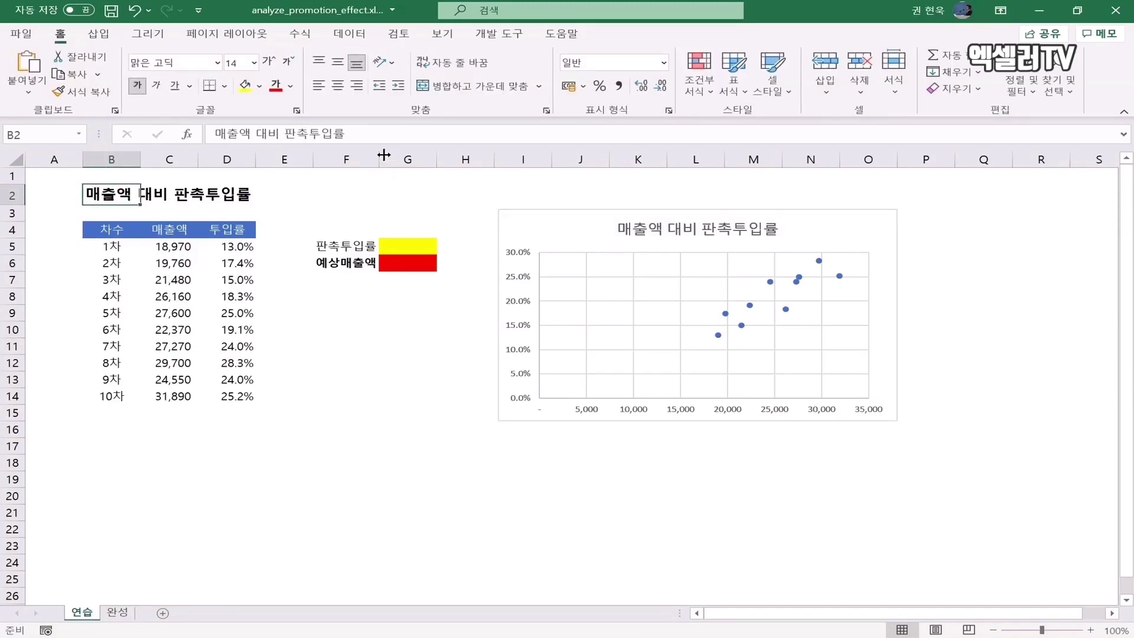
click(308, 133)
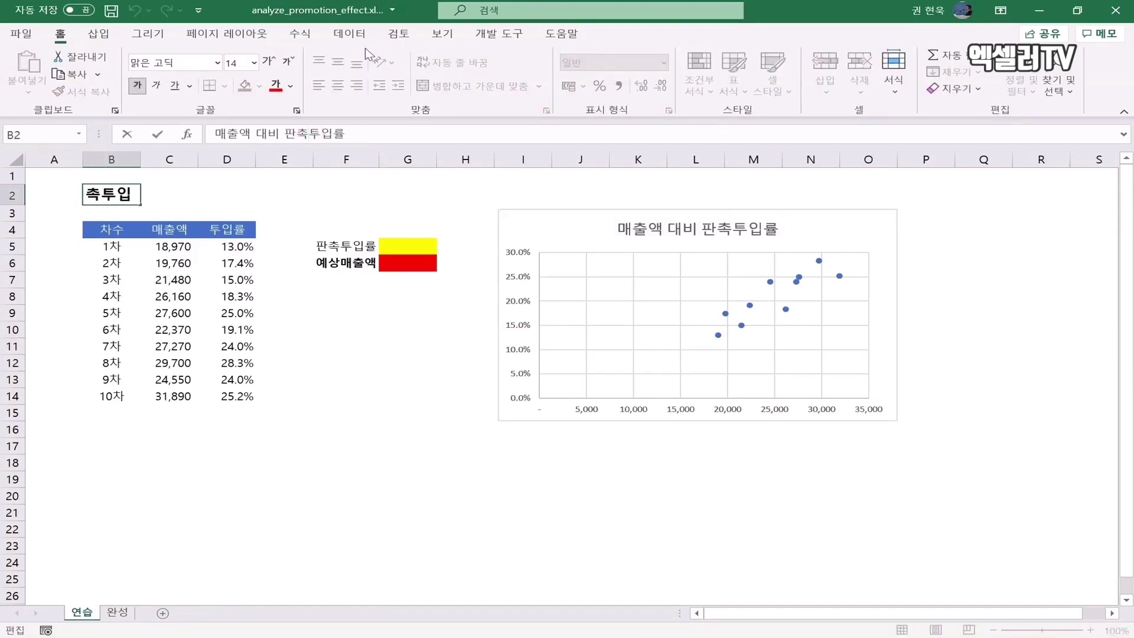
key(BackSpace)
key(BackSpace)
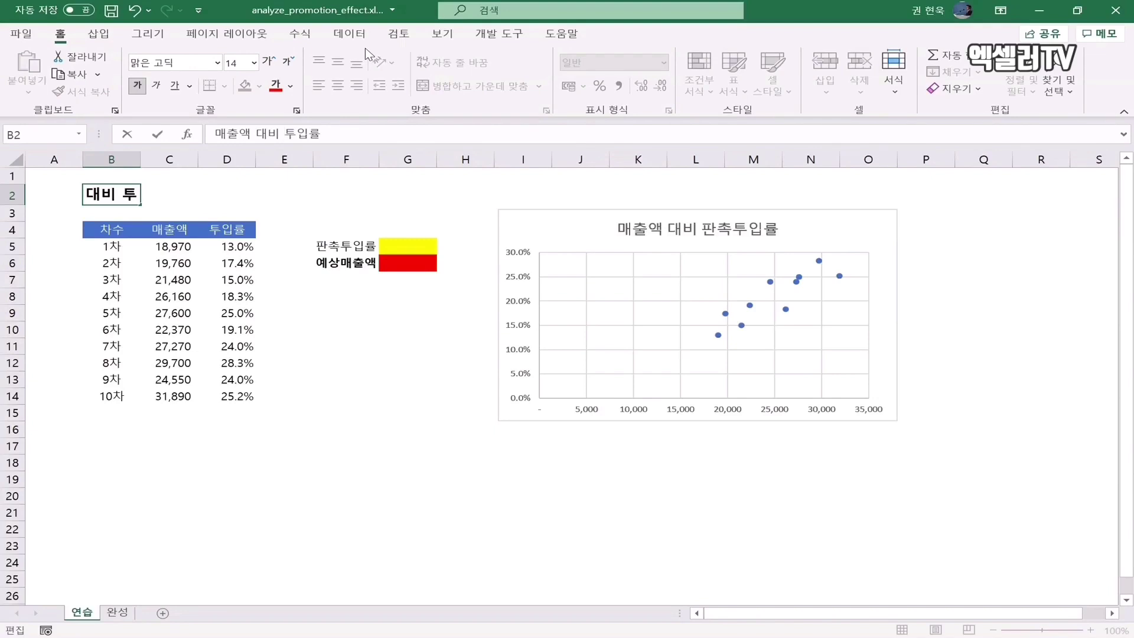
key(Return)
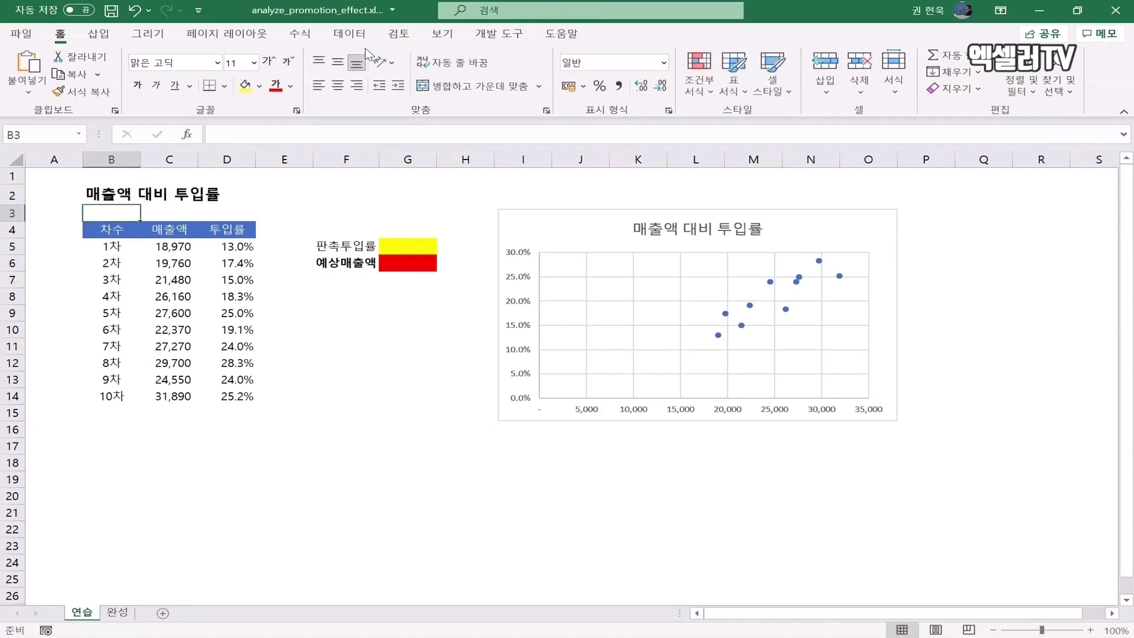
- Make the chart title bold, and try an underline on it before undoing the underline
click(697, 230)
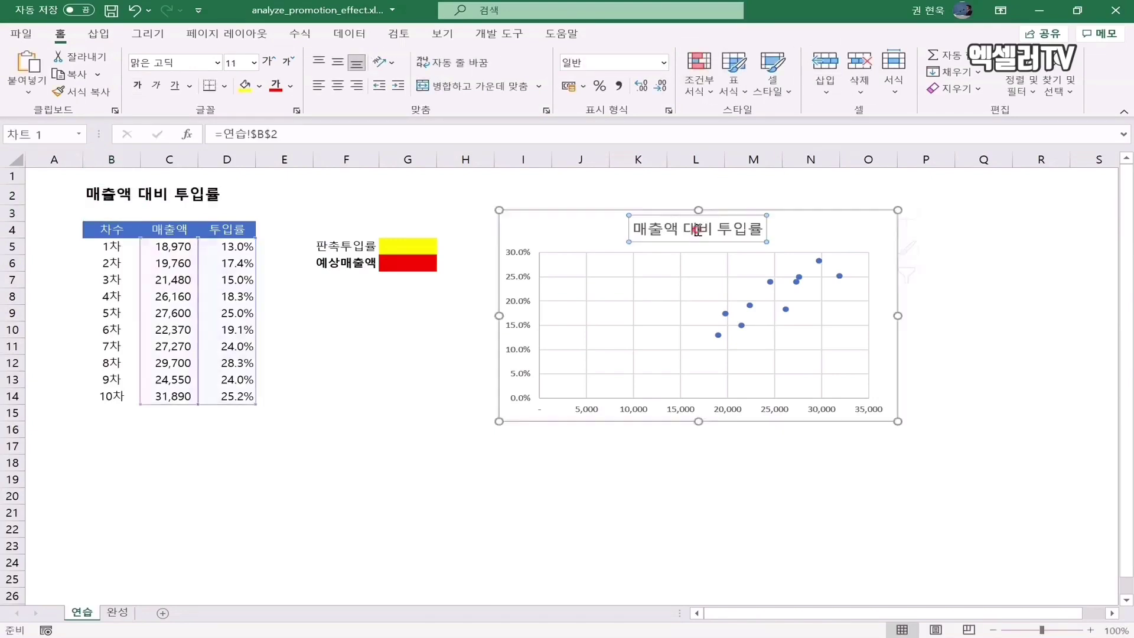
click(137, 85)
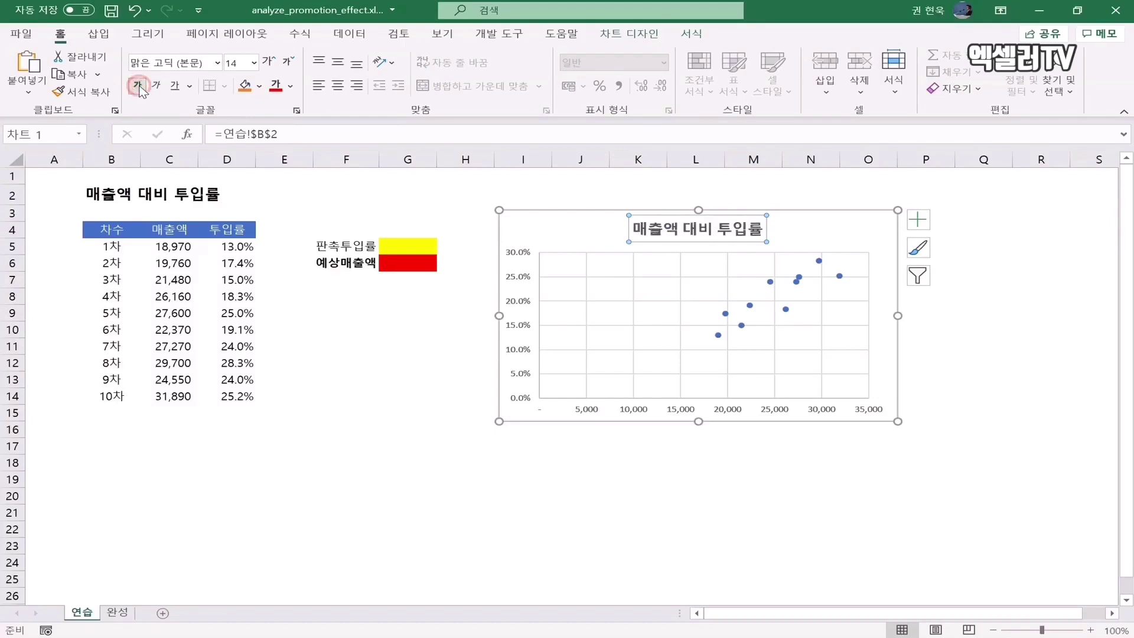
click(175, 86)
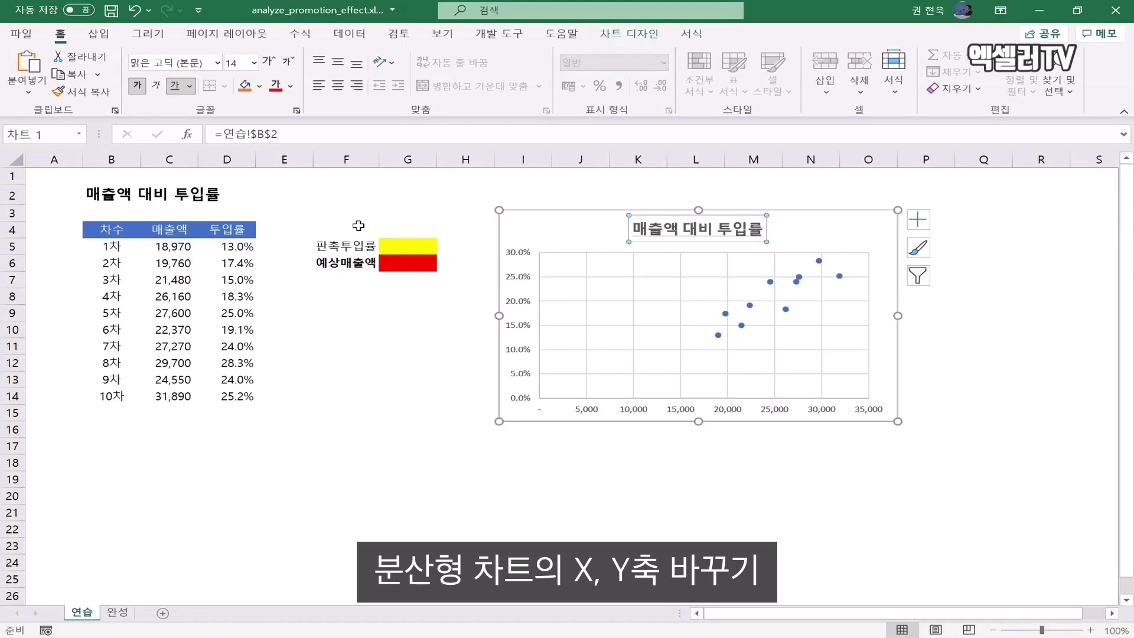
key(ctrl+z)
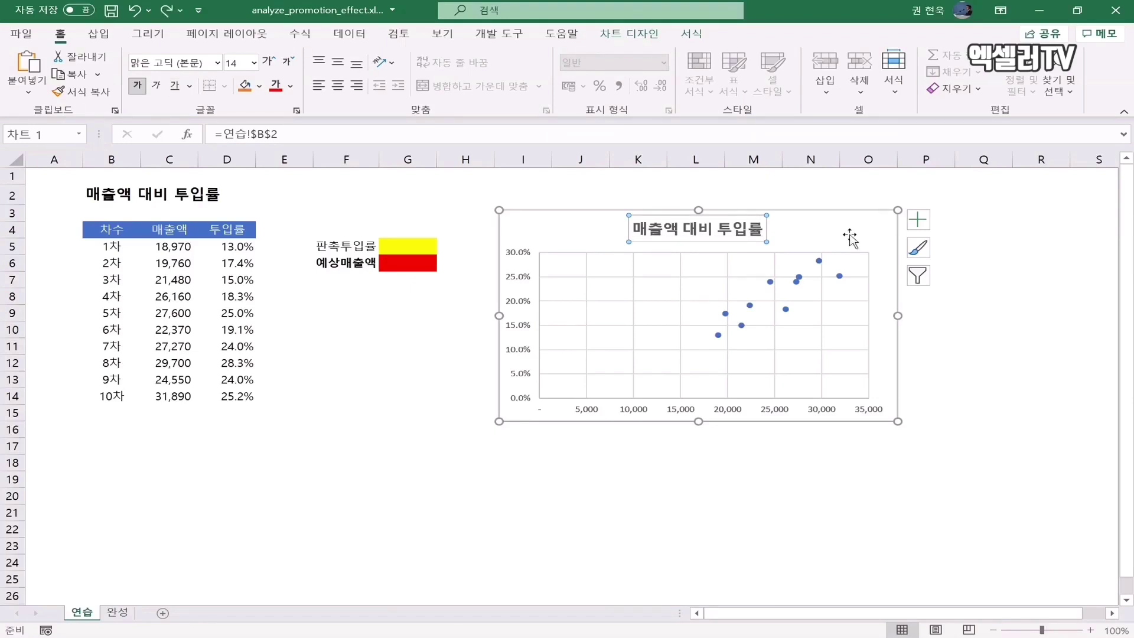
- Edit the scatter chart's data series 계열1 and set its X values to =연습!$D$5:$D$14
click(648, 35)
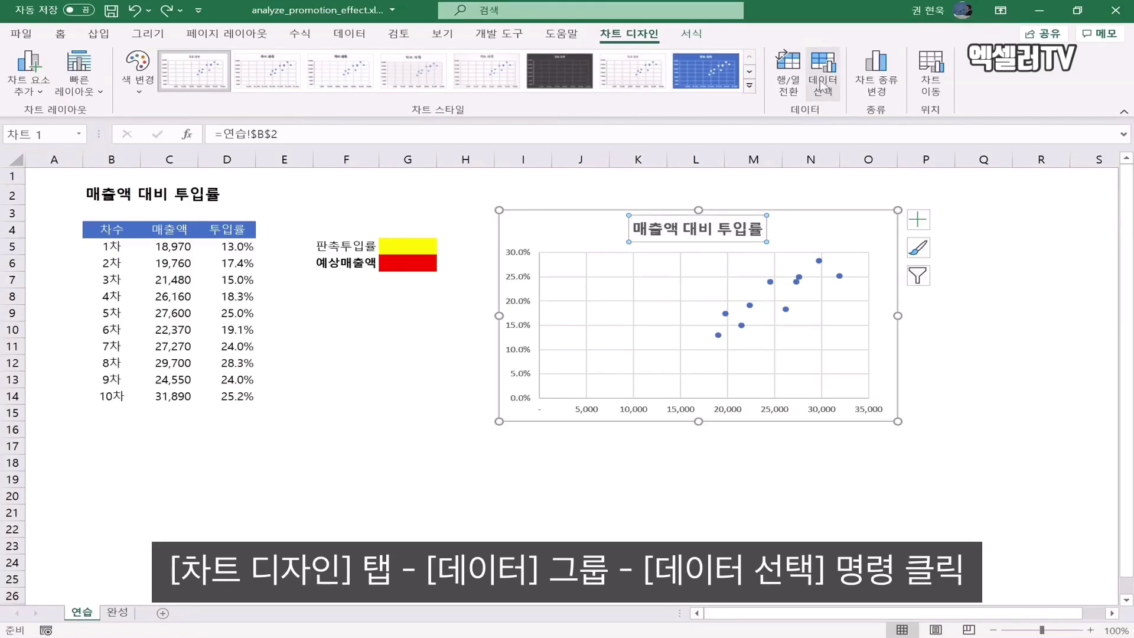
click(825, 66)
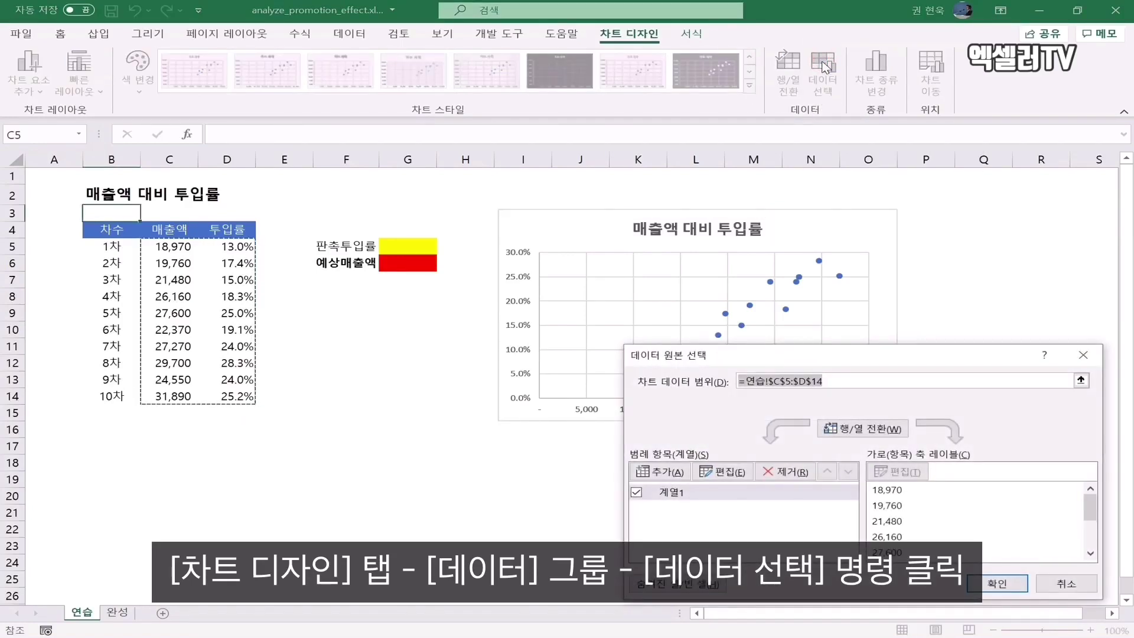
drag(975, 360, 976, 324)
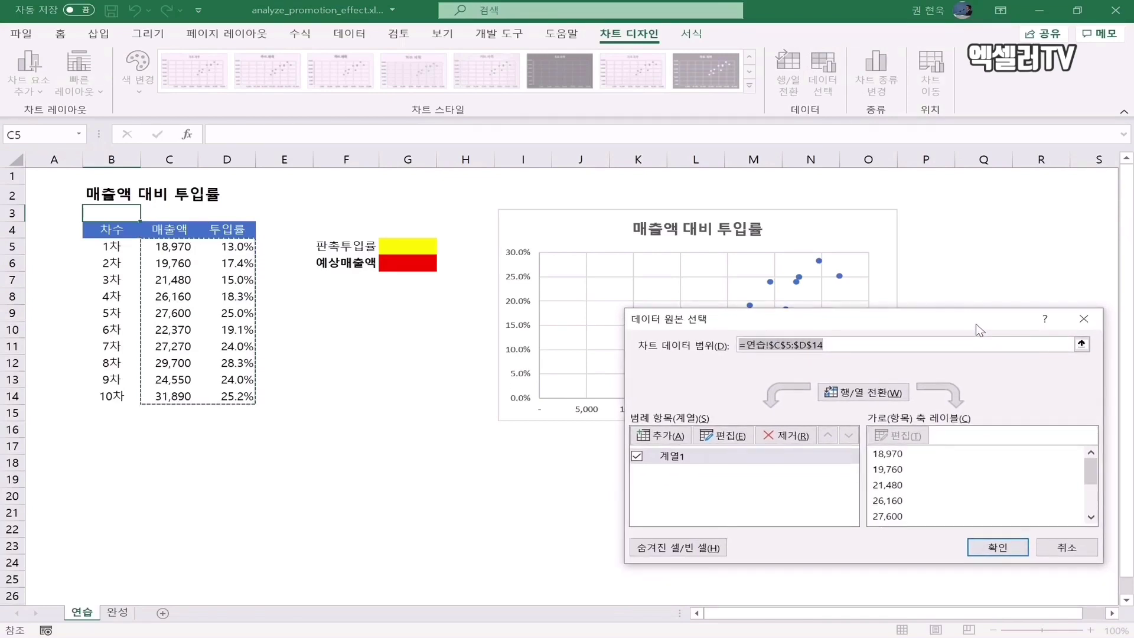
click(733, 441)
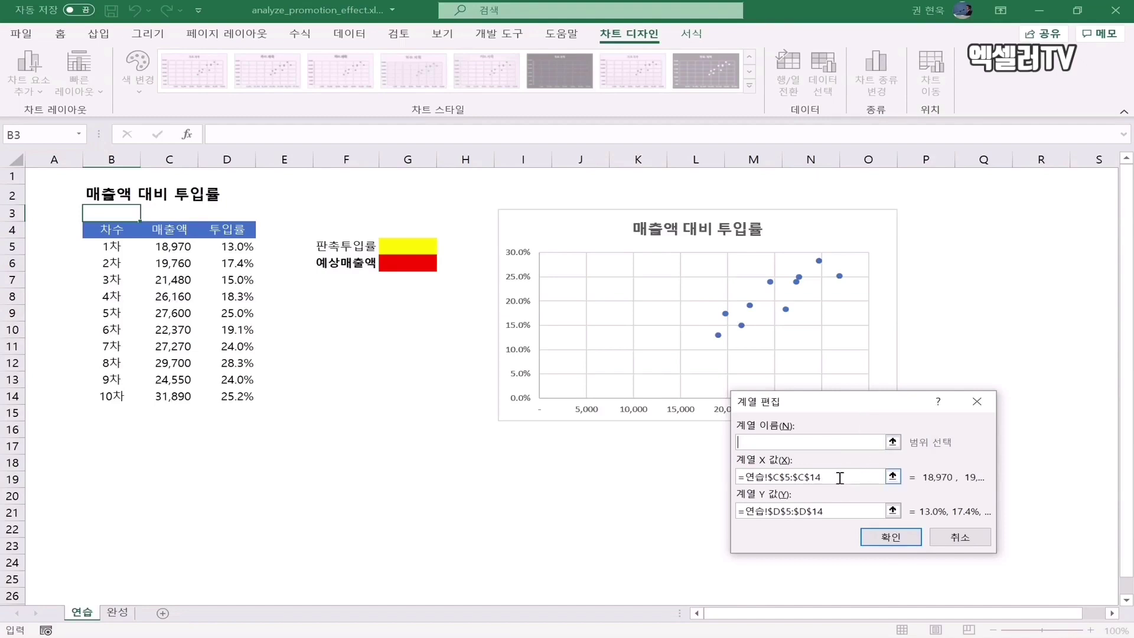
click(840, 478)
key(BackSpace)
key(BackSpace)
key(BackSpace)
key(BackSpace)
key(BackSpace)
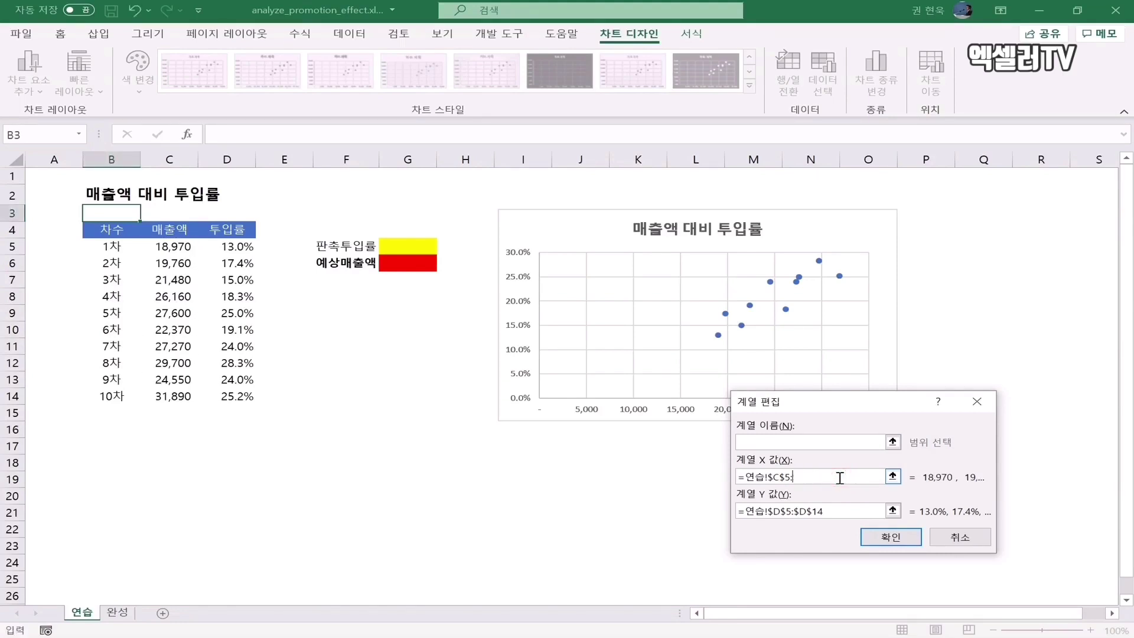
key(BackSpace)
key(BackSpace)
key(BackSpace)
key(BackSpace)
key(BackSpace)
key(BackSpace)
key(BackSpace)
key(BackSpace)
key(BackSpace)
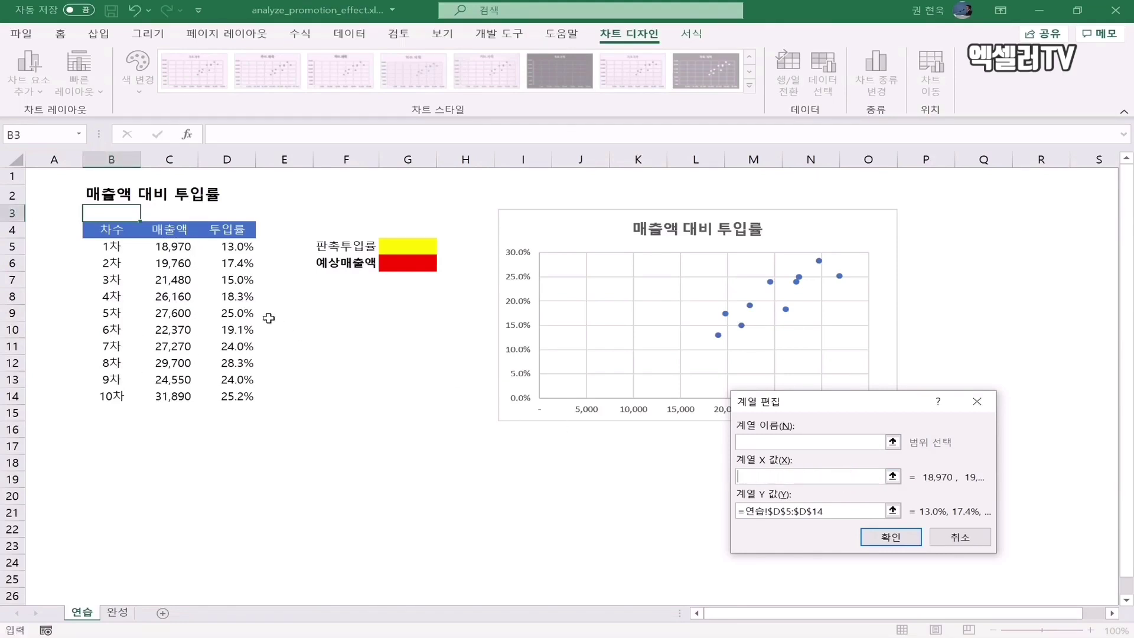
drag(235, 251, 241, 379)
key(Return)
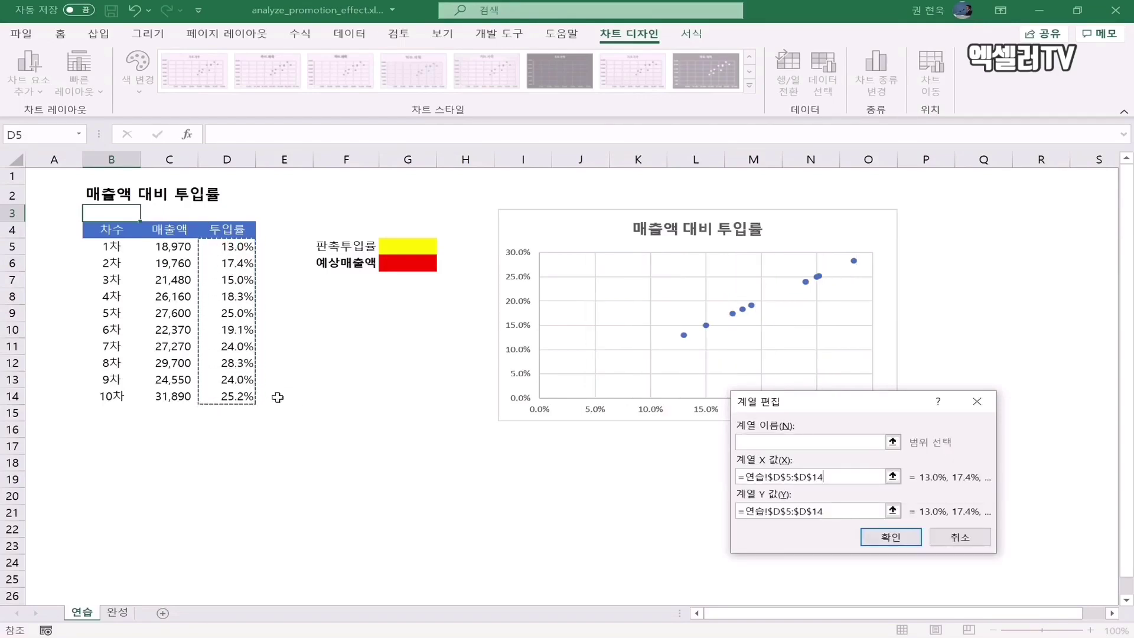
- Set the series Y values to =연습!$C$5:$C$14 and confirm the series edit
click(850, 511)
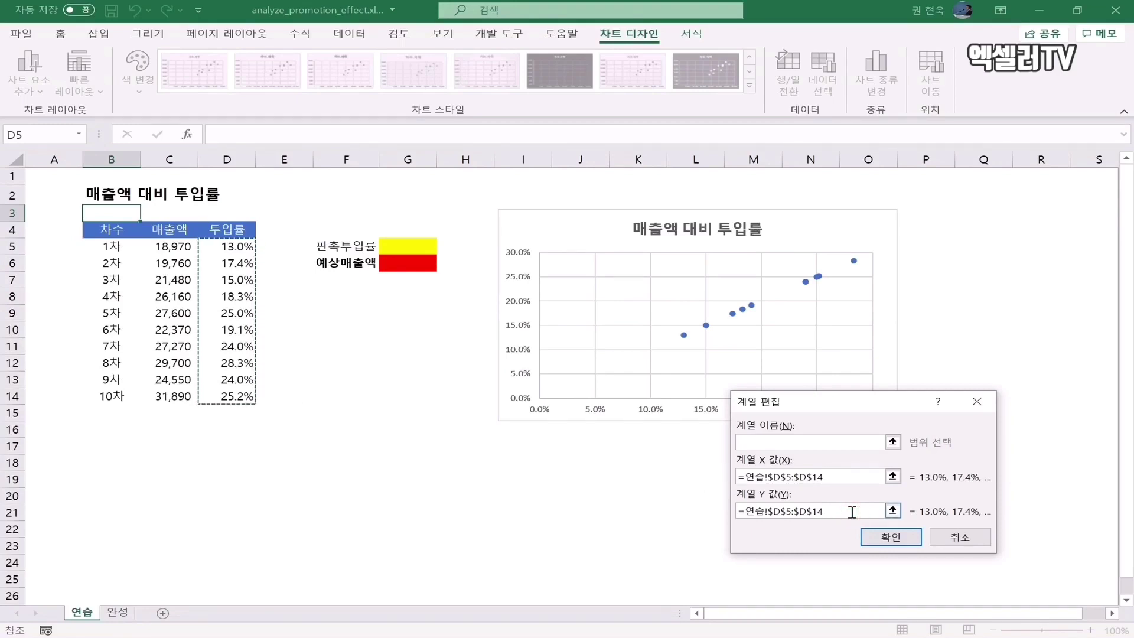
key(BackSpace)
key(BackSpace)
key(BackSpace)
key(BackSpace)
key(BackSpace)
key(BackSpace)
key(BackSpace)
key(BackSpace)
key(BackSpace)
key(BackSpace)
key(BackSpace)
key(BackSpace)
key(BackSpace)
key(BackSpace)
key(BackSpace)
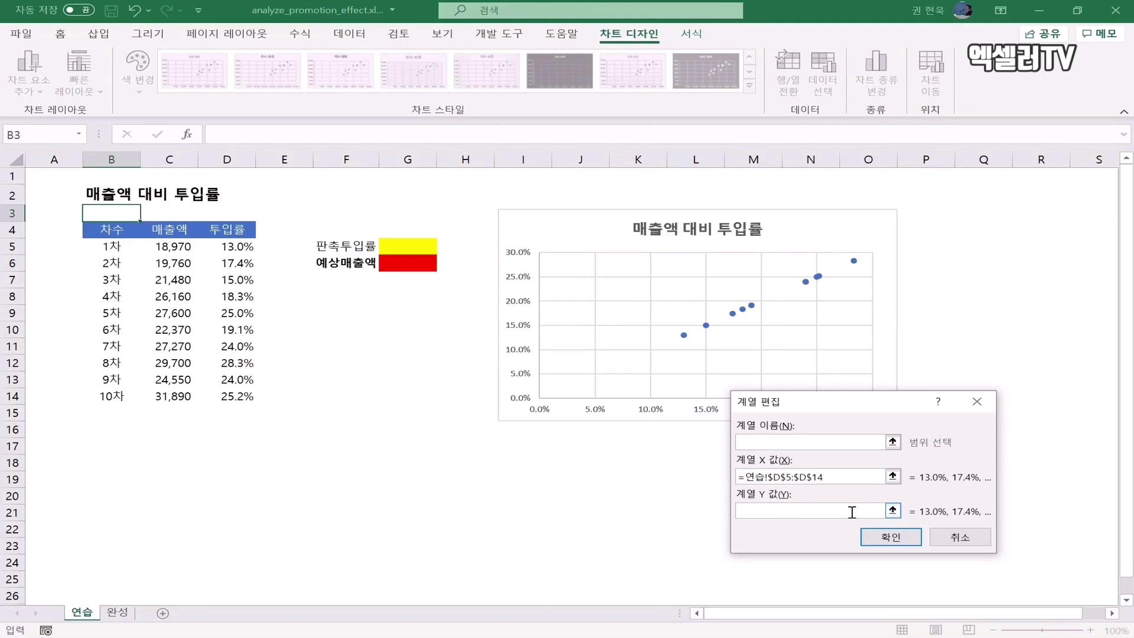
click(188, 248)
drag(188, 248, 177, 399)
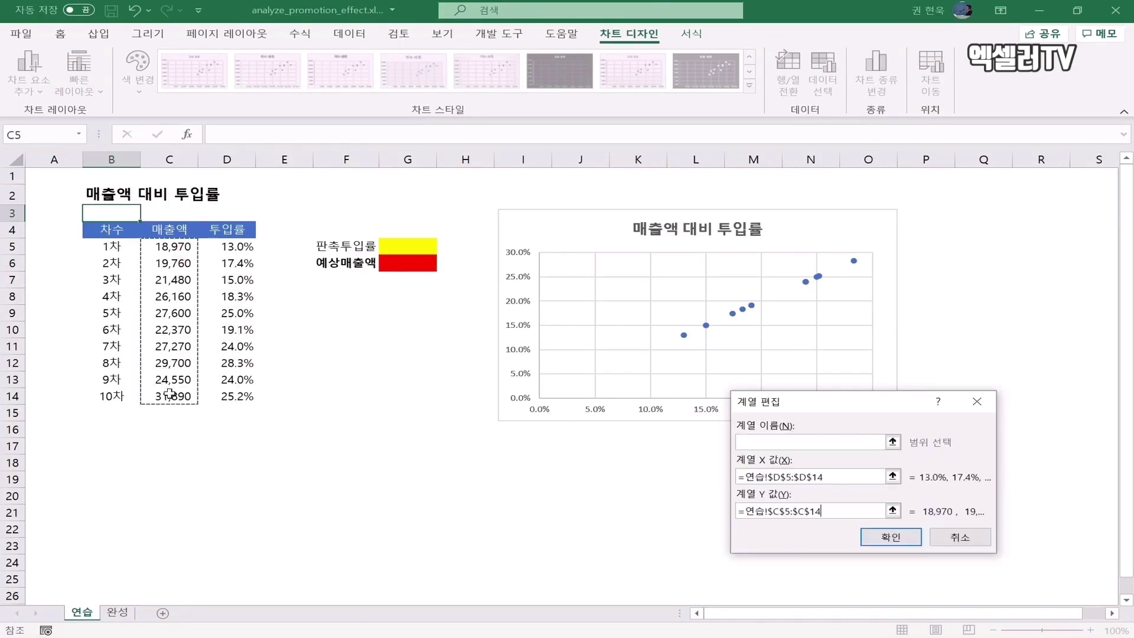
click(890, 537)
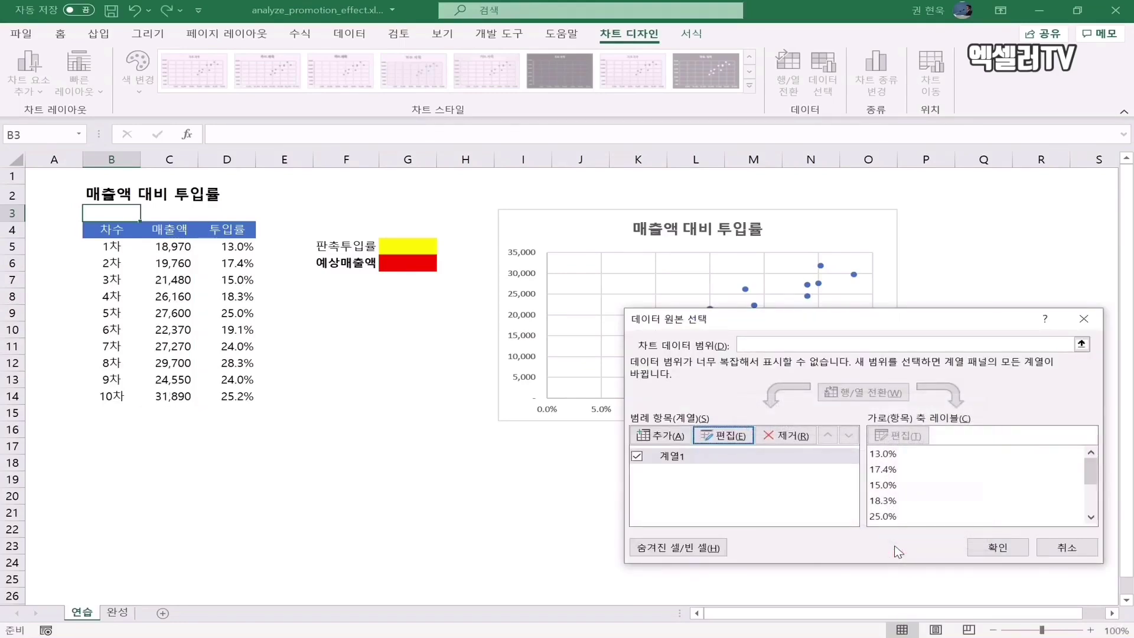
- Confirm the scatter chart's data source changes and deselect the chart
click(1014, 551)
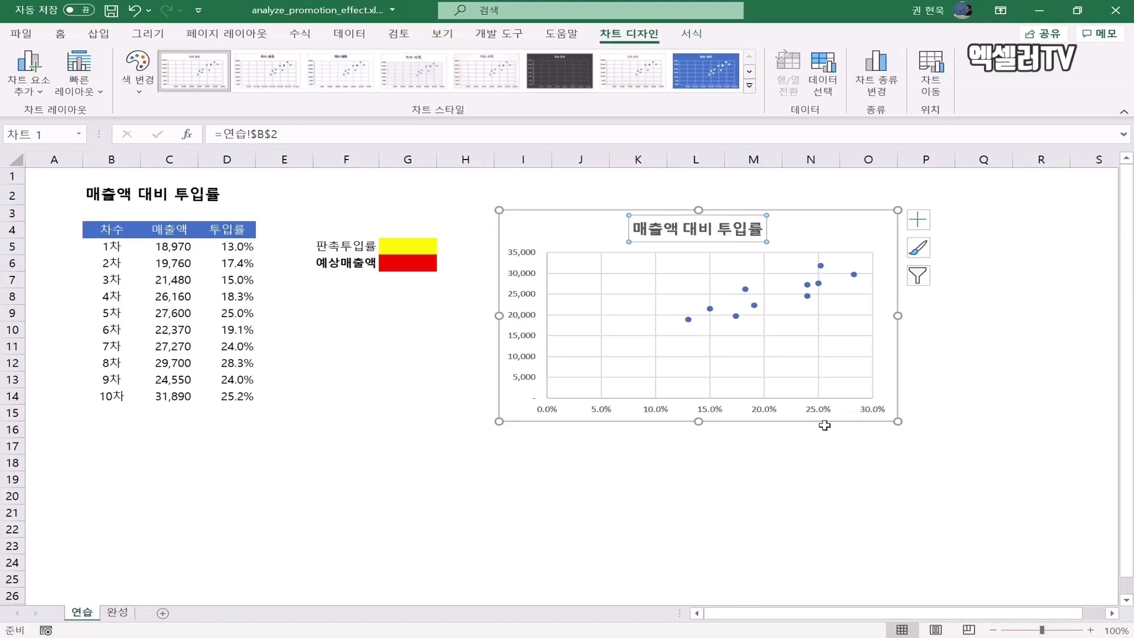
key(Escape)
- Sketch a freehand graph below the chart and table, with axes marked P and Q and a downward-sloping curve
mouse_move(326, 385)
mouse_down()
mouse_move(327, 534)
mouse_move(567, 529)
mouse_move(571, 553)
mouse_up()
drag(566, 517, 571, 534)
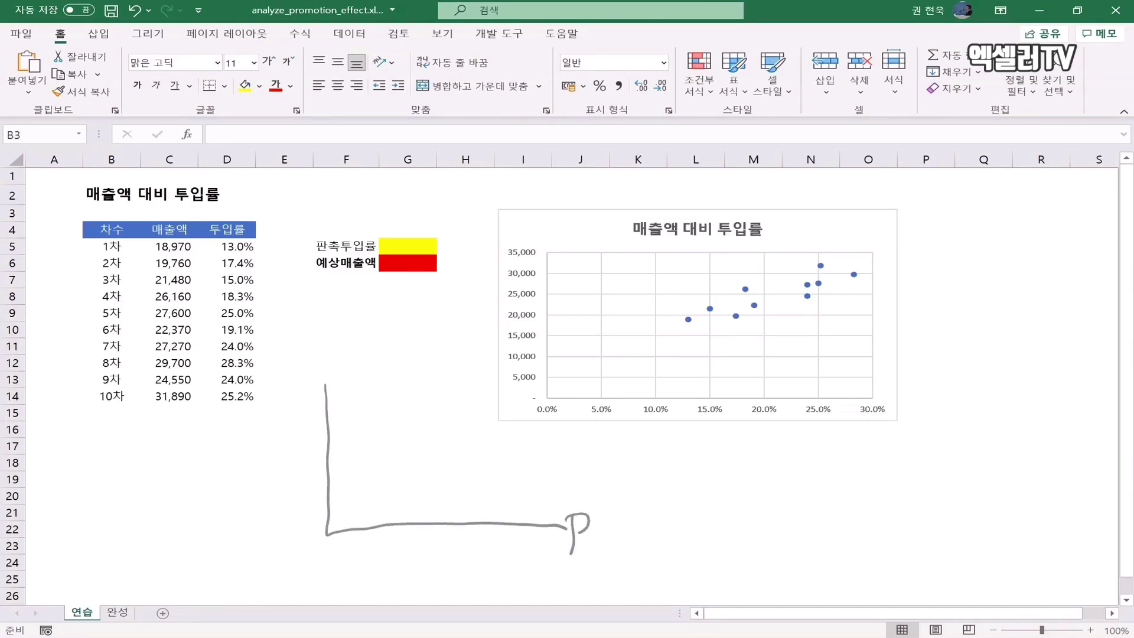
drag(312, 350, 311, 351)
mouse_move(312, 362)
mouse_down()
mouse_move(481, 468)
mouse_move(547, 493)
mouse_up()
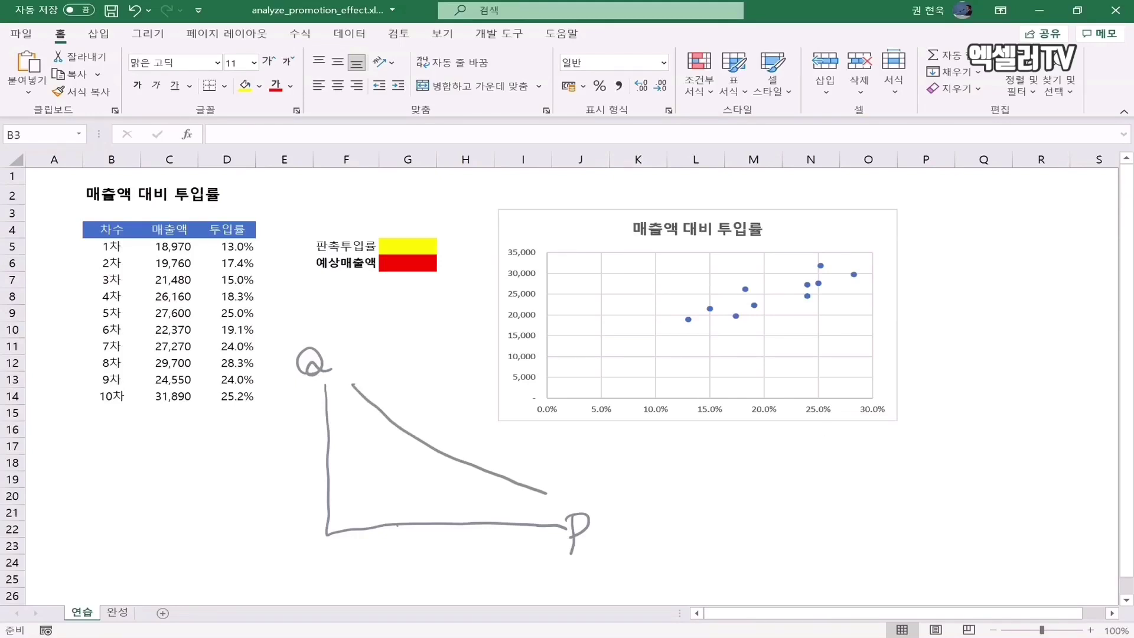
- Mark p1 and p2 on the sketch's horizontal axis, trace both to the vertical axis with arrows, and circle P and Q
mouse_move(402, 527)
mouse_down()
mouse_move(397, 566)
mouse_move(404, 543)
mouse_up()
drag(417, 533, 417, 549)
mouse_move(481, 534)
mouse_down()
mouse_move(482, 563)
mouse_move(479, 548)
mouse_up()
drag(494, 538, 511, 542)
mouse_move(400, 524)
mouse_down()
mouse_move(387, 434)
mouse_move(330, 439)
mouse_move(348, 449)
mouse_up()
mouse_move(487, 523)
mouse_down()
mouse_move(479, 474)
mouse_move(325, 480)
mouse_up()
drag(326, 480, 353, 488)
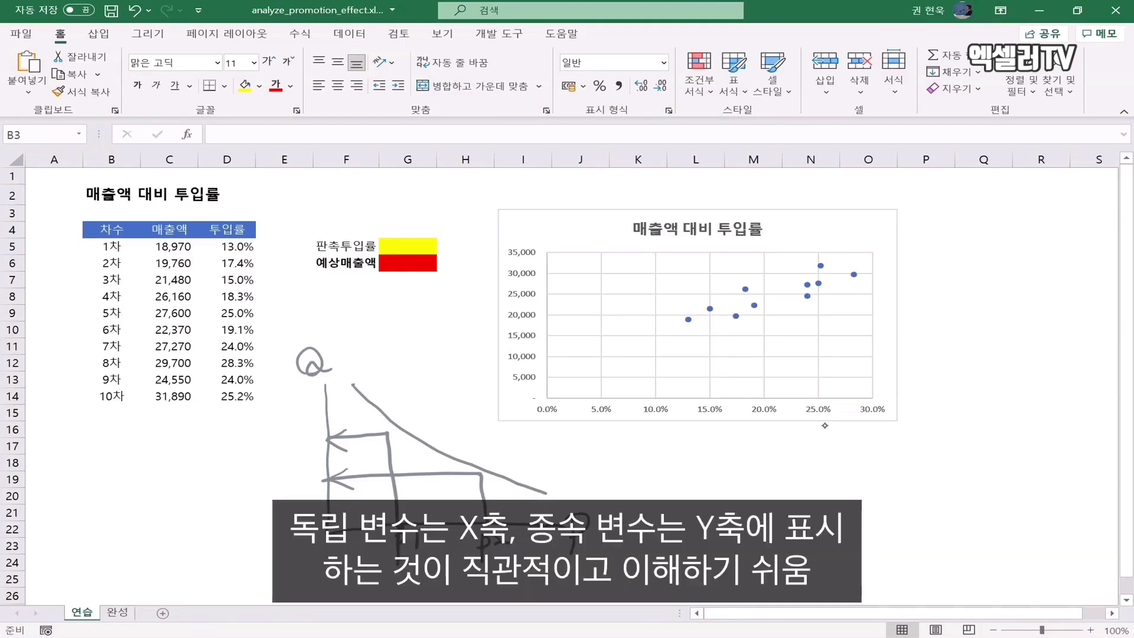
mouse_move(608, 546)
mouse_down()
mouse_move(558, 519)
mouse_move(614, 511)
mouse_up()
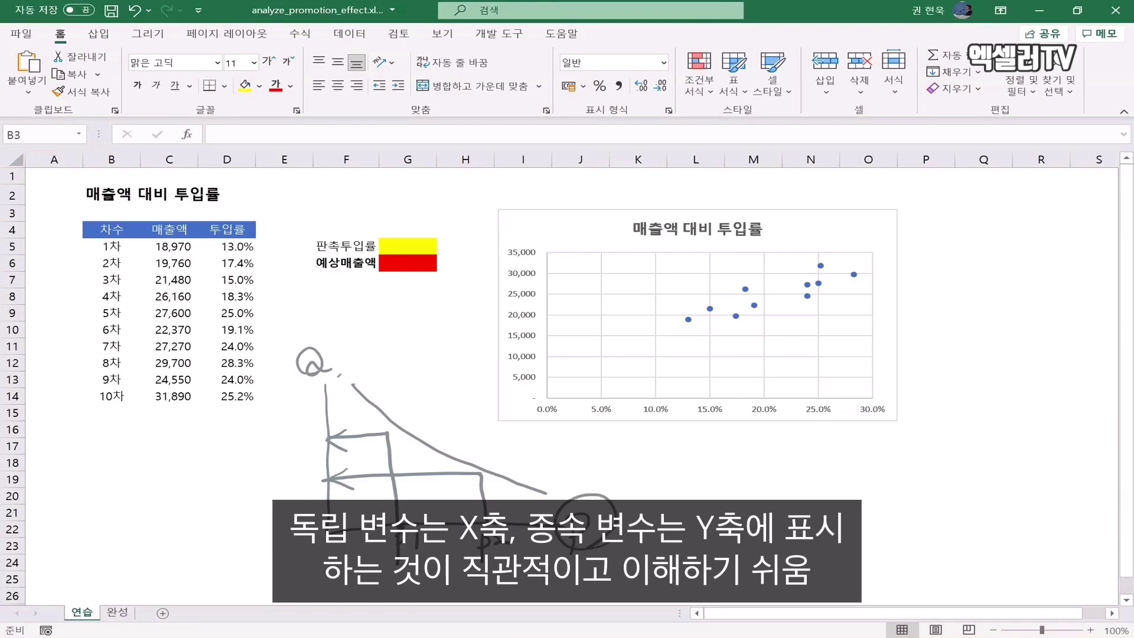
mouse_move(331, 385)
mouse_down()
mouse_move(337, 355)
mouse_move(328, 378)
mouse_up()
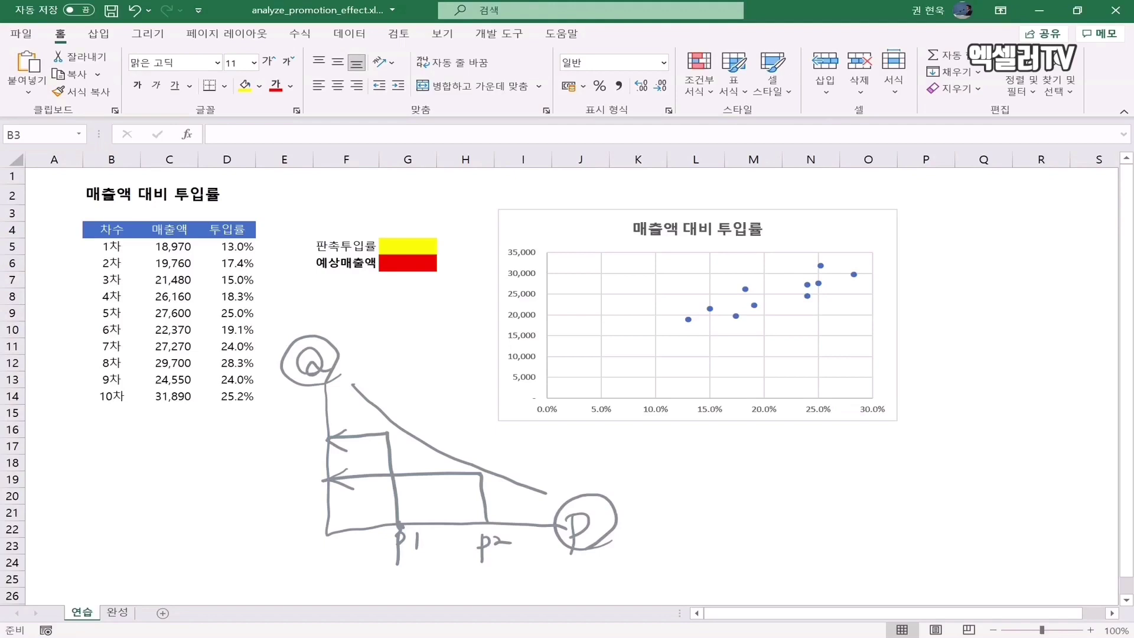
- Draw freehand boundary lines on the scatter chart at 10% and just below 15,000, and hatch the empty areas outside them
drag(658, 252, 654, 402)
mouse_move(601, 255)
mouse_down()
mouse_move(564, 303)
mouse_move(572, 322)
mouse_up()
drag(617, 291, 582, 343)
drag(615, 347, 591, 372)
drag(549, 338, 833, 343)
drag(700, 341, 656, 373)
drag(727, 343, 702, 373)
drag(783, 353, 757, 377)
drag(814, 351, 788, 377)
drag(822, 363, 824, 378)
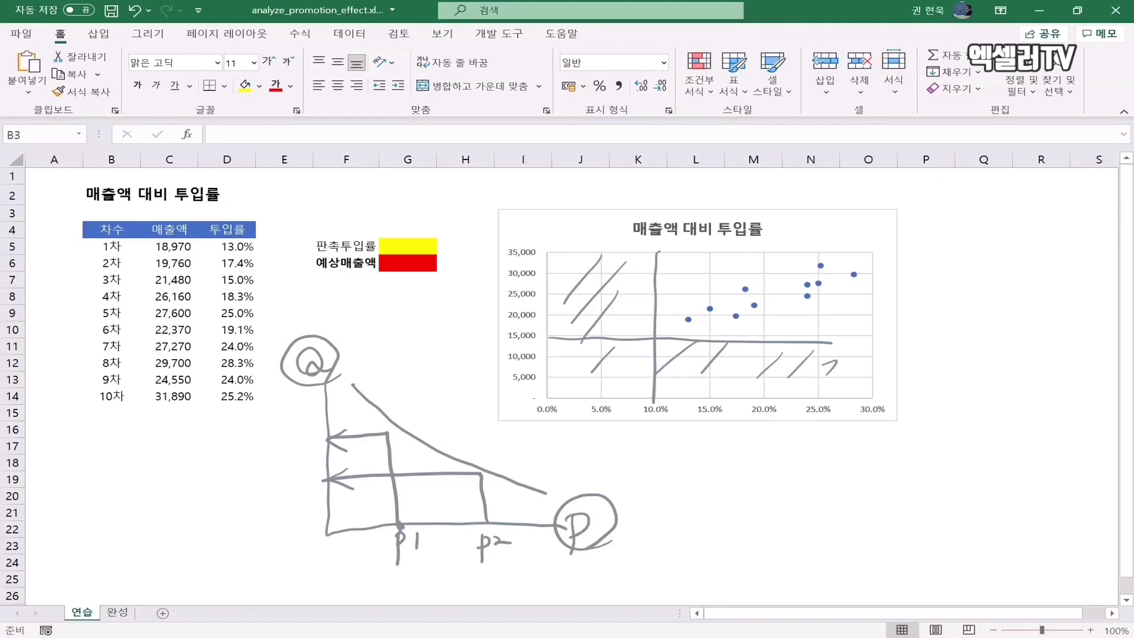
- Undo all freehand strokes on the scatter chart and on the sketched P–Q graph
key(ctrl+z)
key(ctrl+z)
key(ctrl+z)
key(ctrl+z)
key(ctrl+z)
key(ctrl+z)
key(ctrl+z)
key(ctrl+z)
key(ctrl+z)
key(ctrl+z)
key(ctrl+z)
key(ctrl+z)
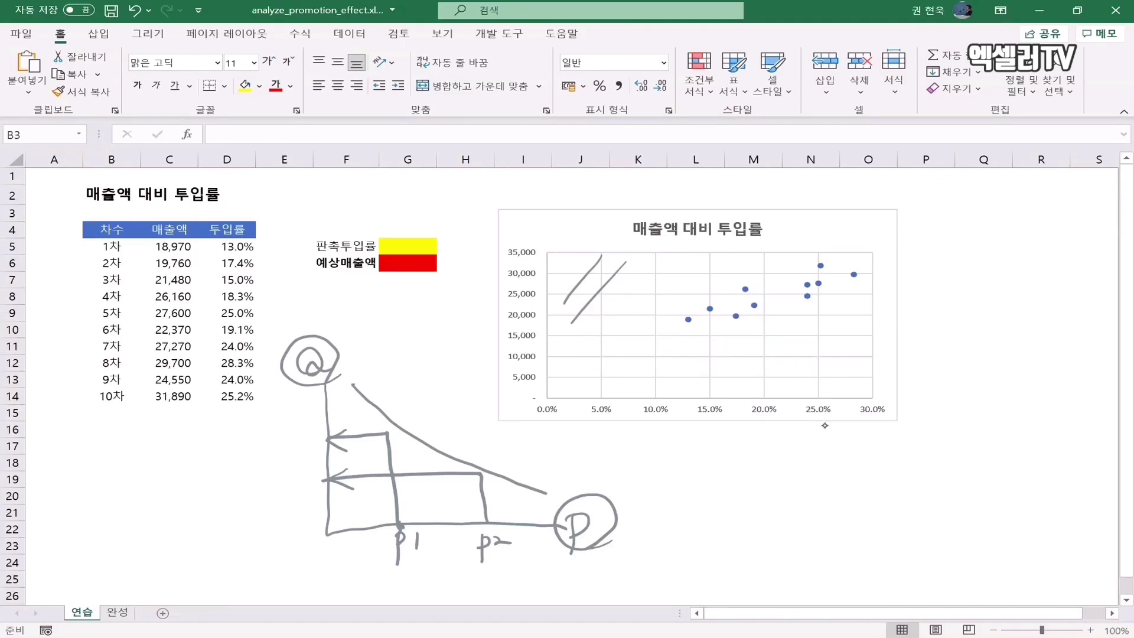
key(ctrl+z)
key(ctrl+z)
key(ctrl+z)
key(ctrl+z)
key(ctrl+z)
key(ctrl+z)
key(ctrl+z)
key(ctrl+z)
key(ctrl+z)
key(ctrl+z)
key(ctrl+z)
key(ctrl+z)
key(ctrl+z)
key(ctrl+z)
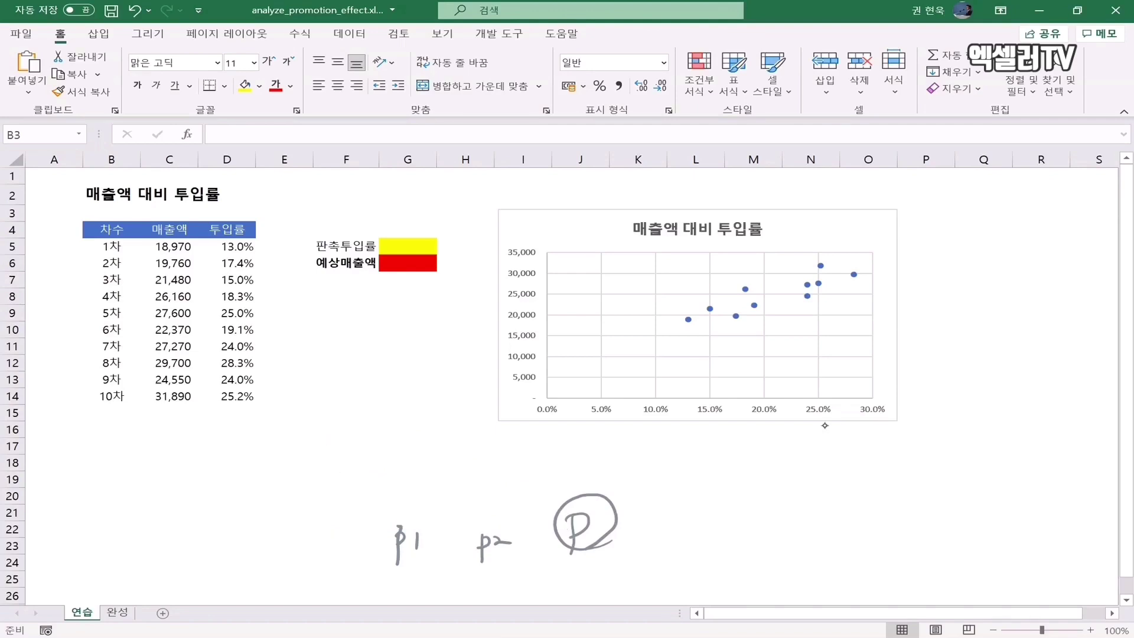
key(ctrl+z)
key(ctrl+z)
key(ctrl+z)
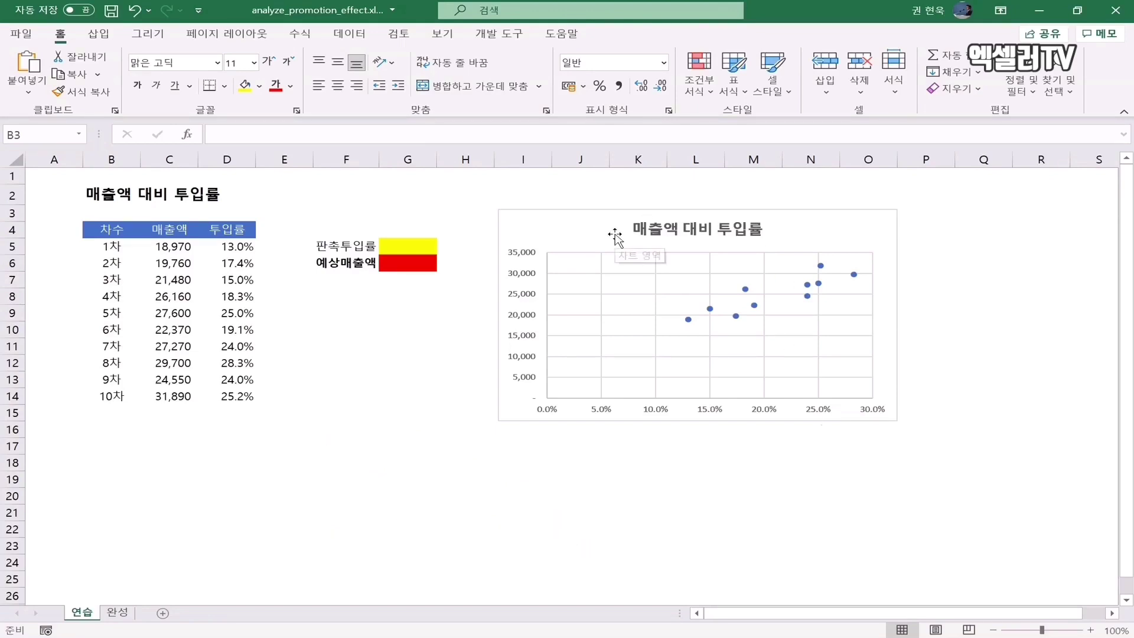
- Set the minimum bound of the chart's horizontal promotion-rate axis to 0.1
right_click(662, 409)
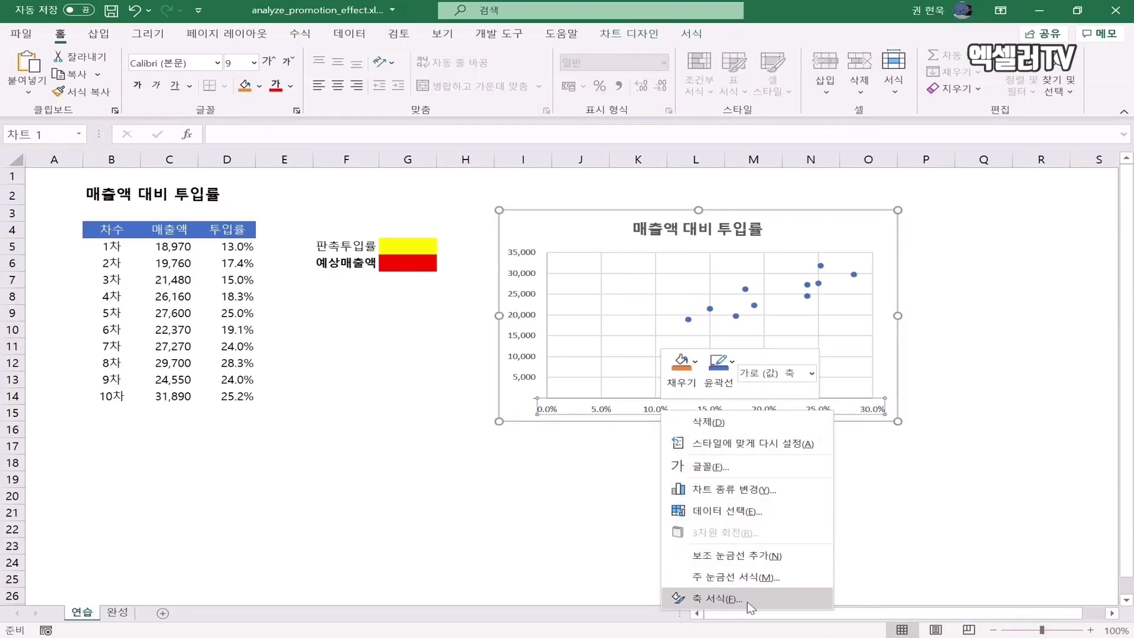
click(768, 599)
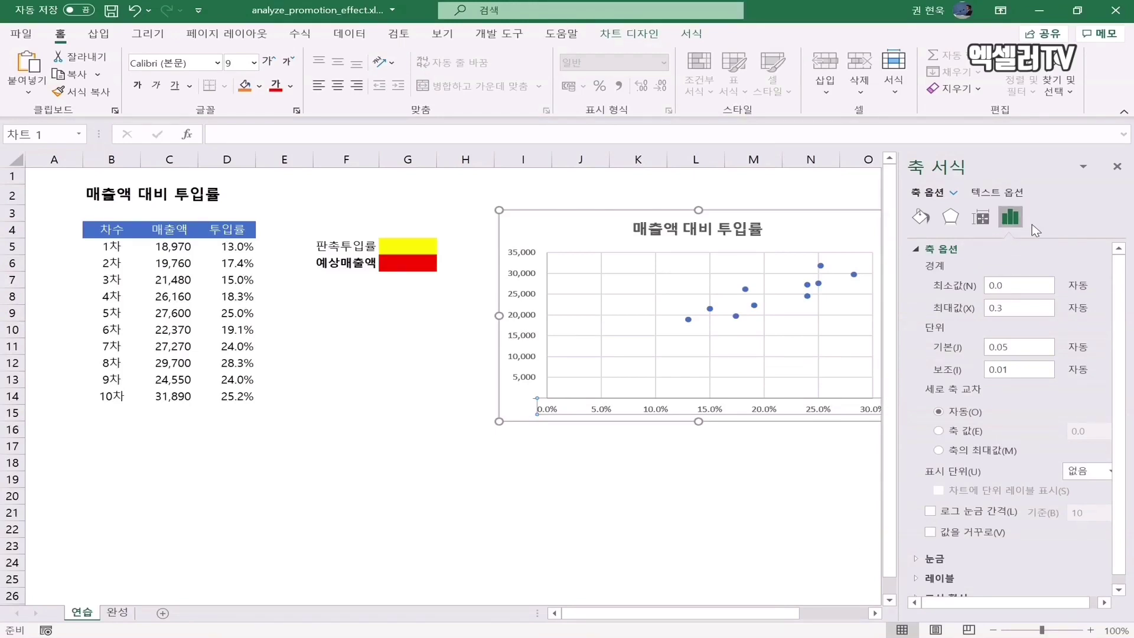
click(1019, 285)
key(BackSpace)
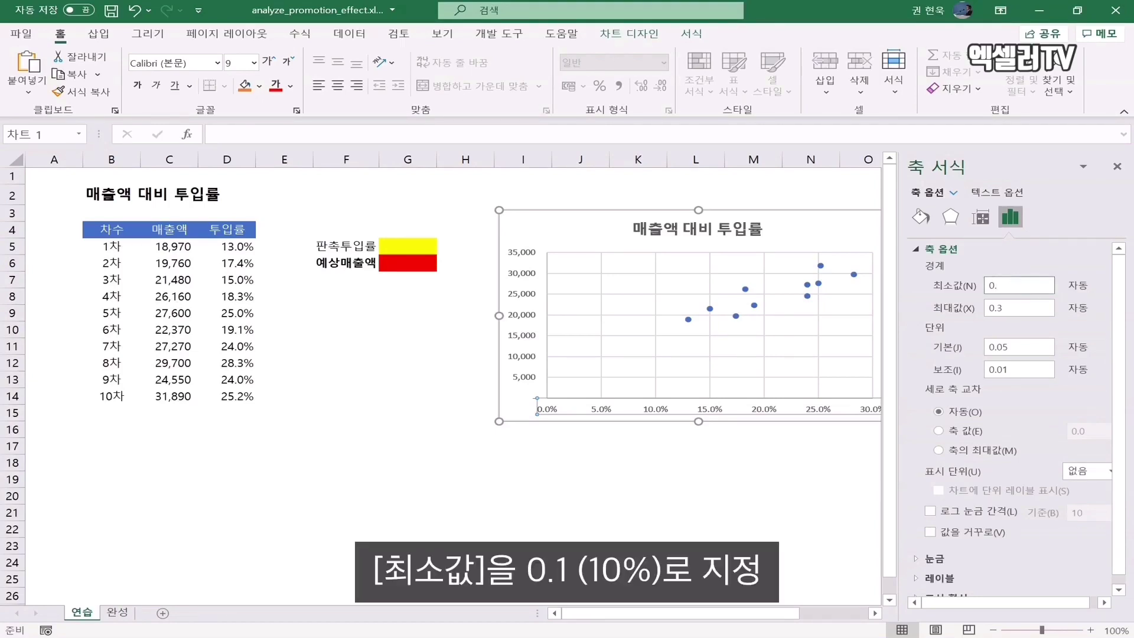
text(1)
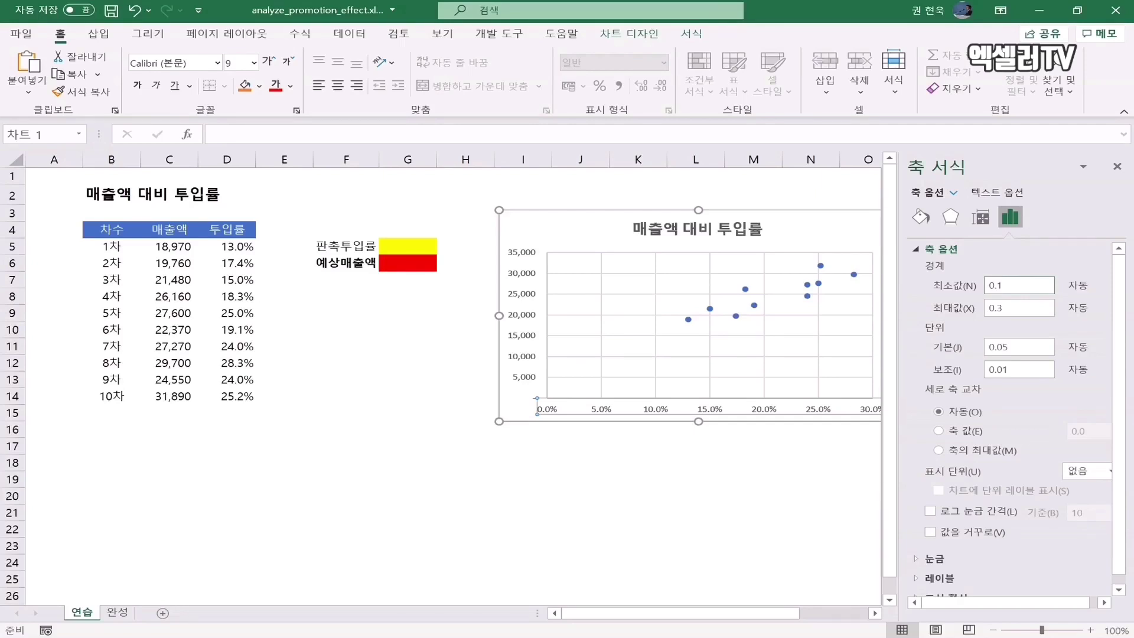
key(Return)
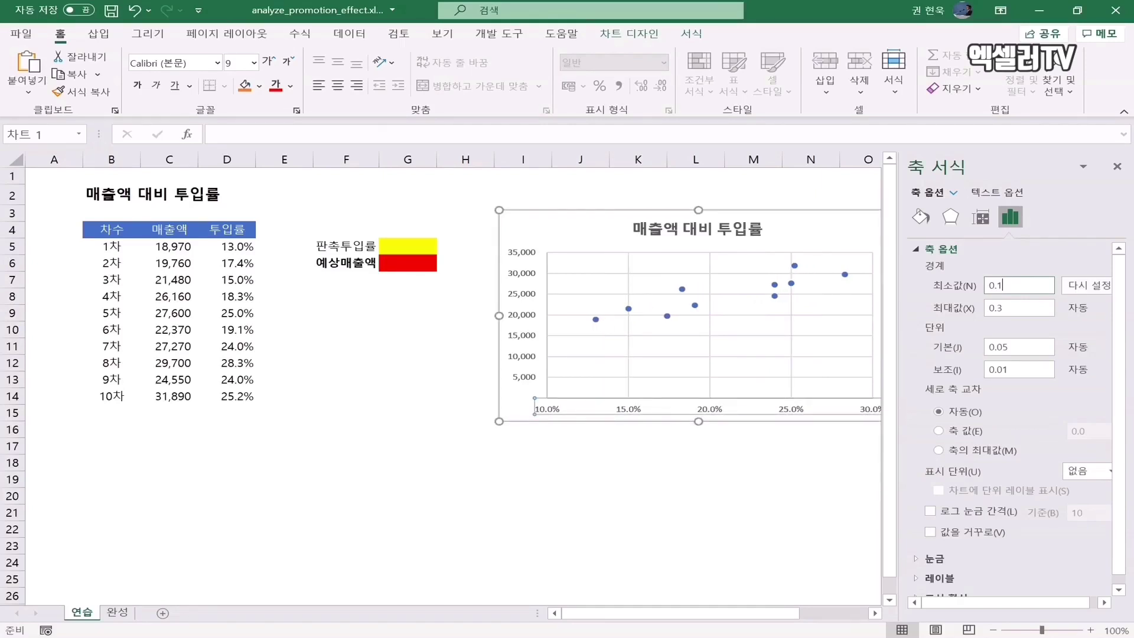
- Set the minimum bound of the chart's vertical sales axis to 10000 and close the axis formatting options
click(520, 254)
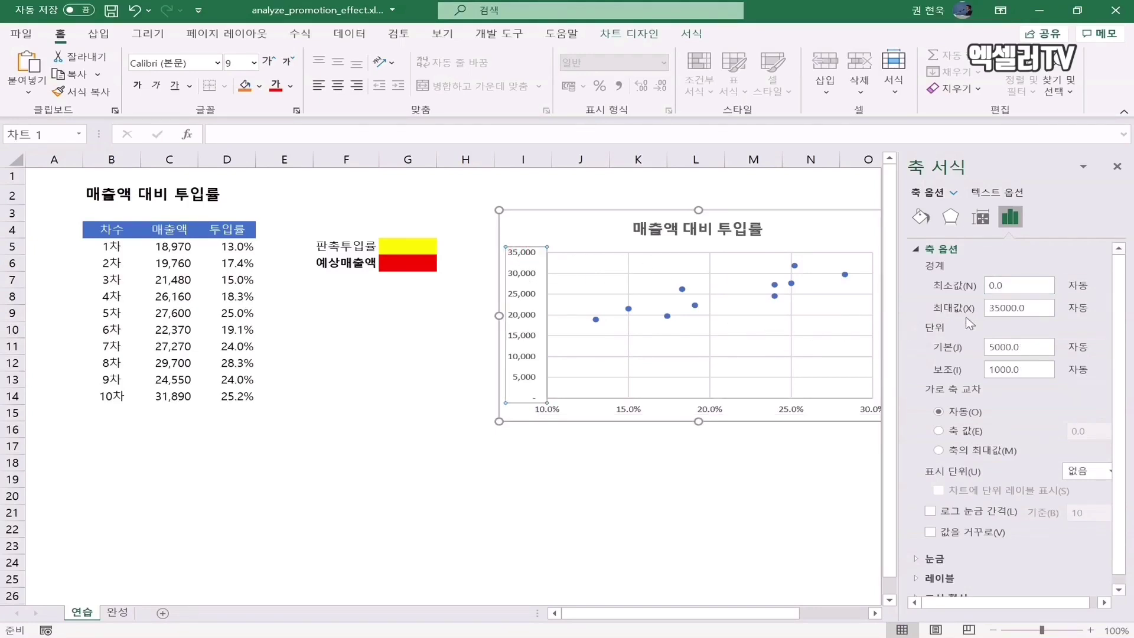
click(1034, 285)
key(BackSpace)
key(BackSpace)
key(BackSpace)
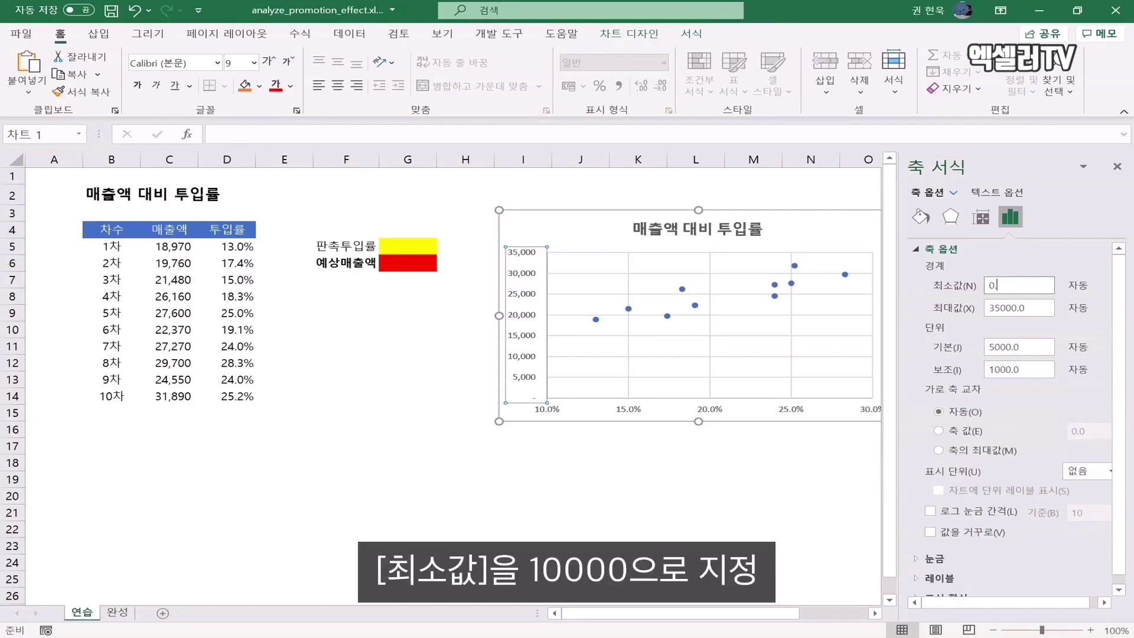
text(10000)
key(Return)
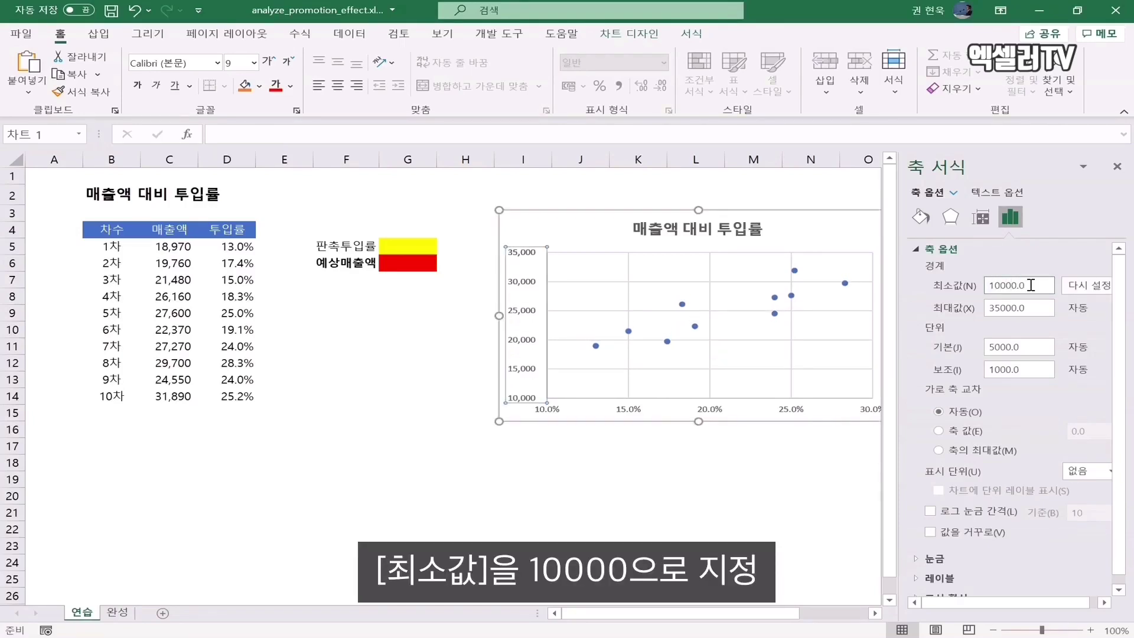
click(1116, 166)
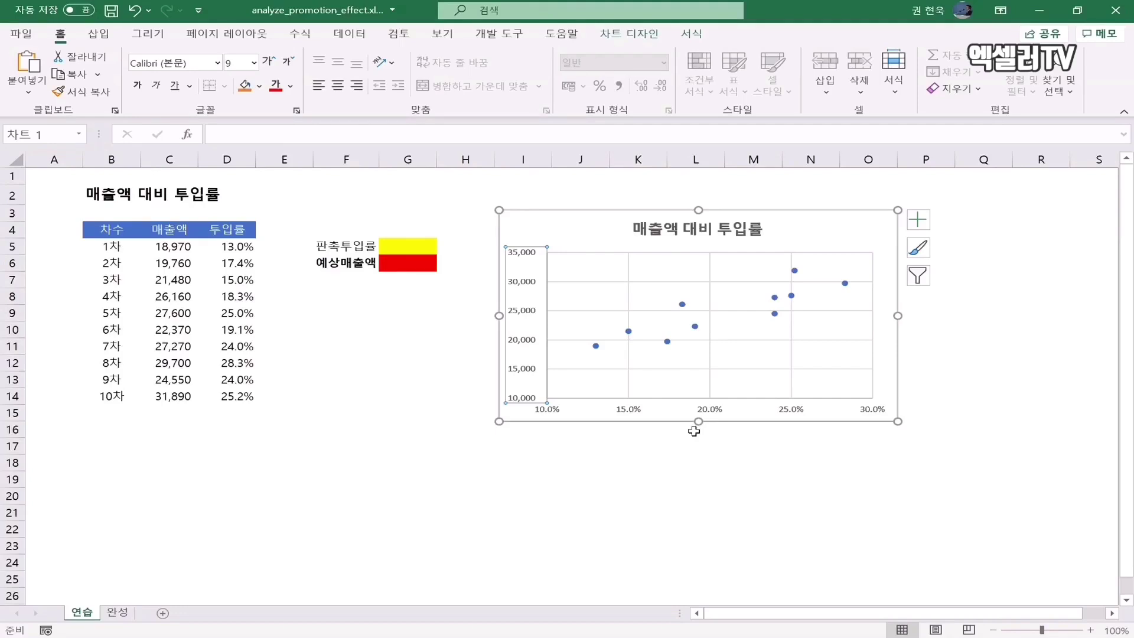
- Add a linear trendline to the scatter series and display its equation and R-squared value on the chart
right_click(683, 305)
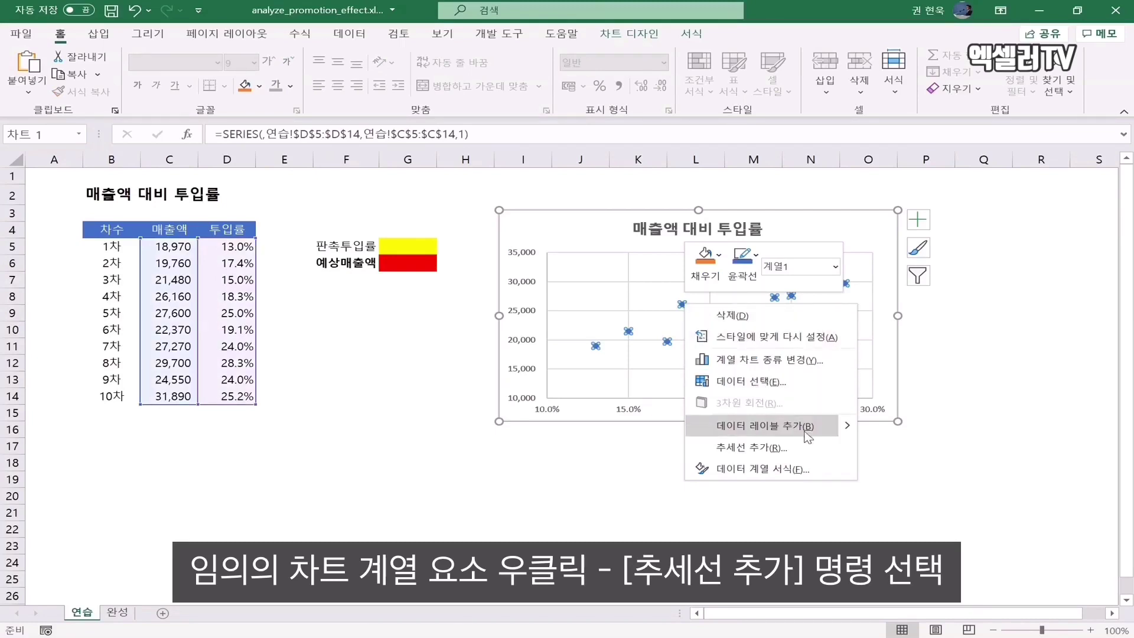
click(816, 452)
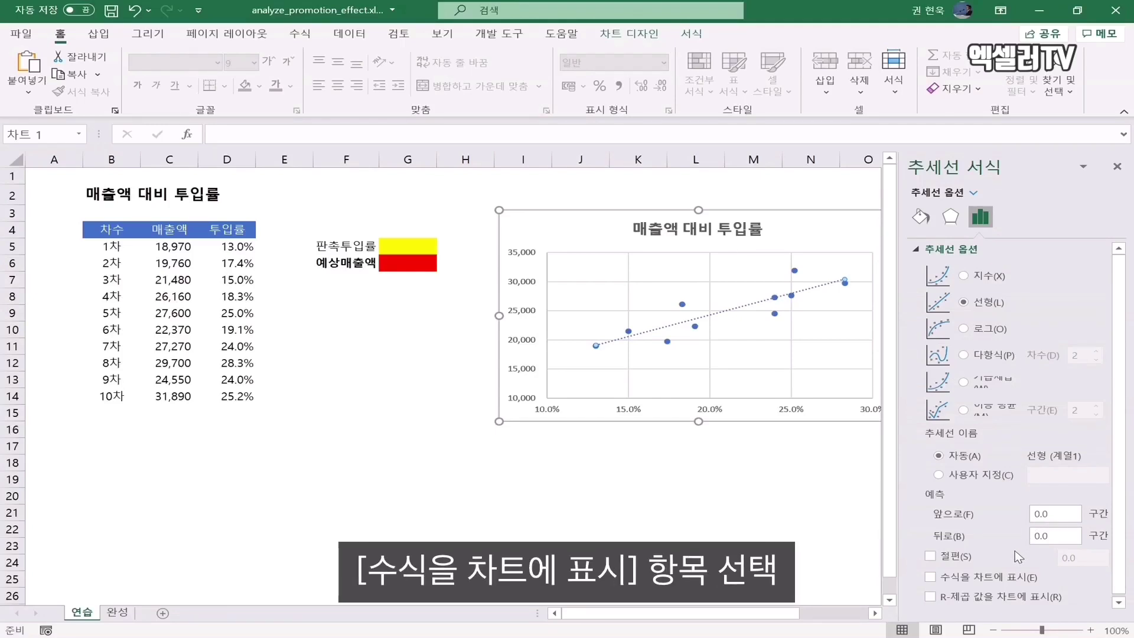
click(931, 578)
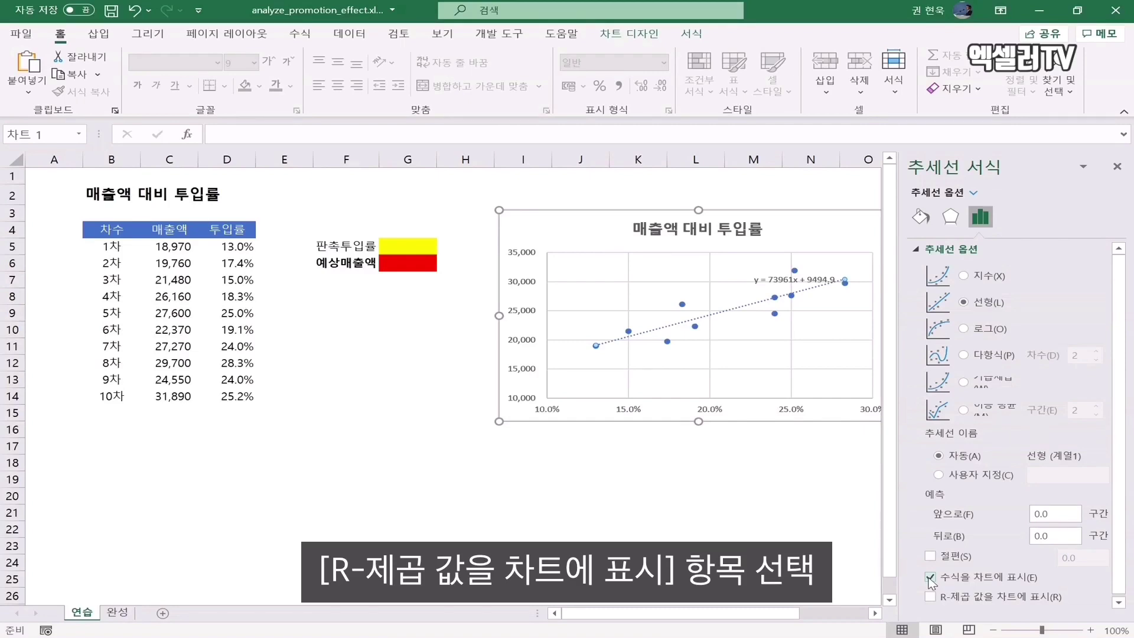
click(931, 597)
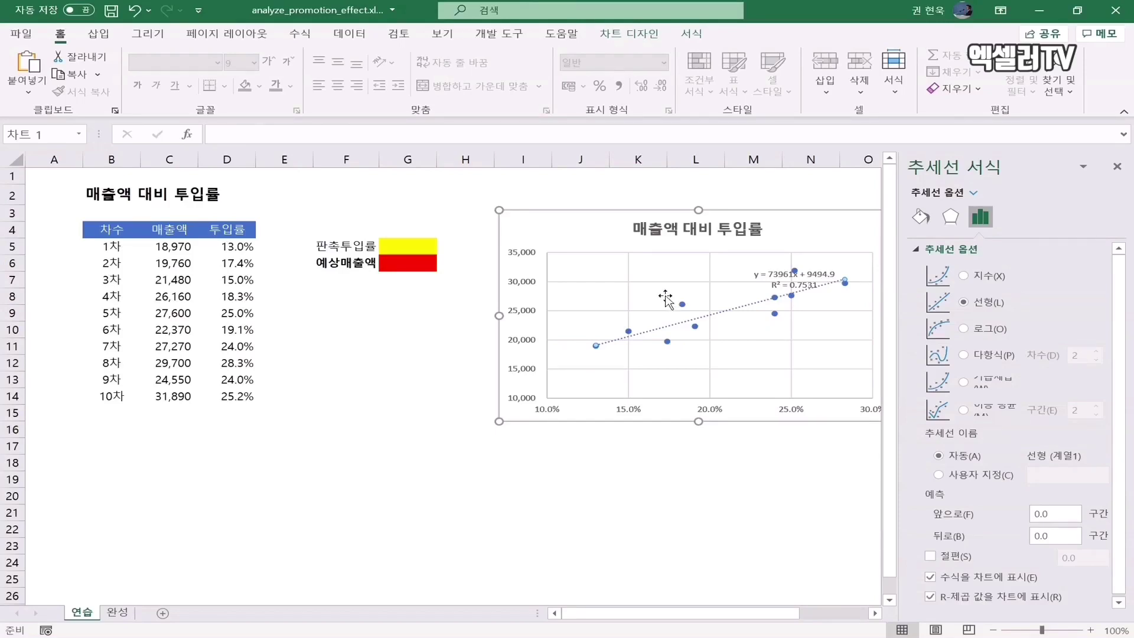
- Enter the expected sales formula =93961*G5+9494.9 in cell G6
click(410, 272)
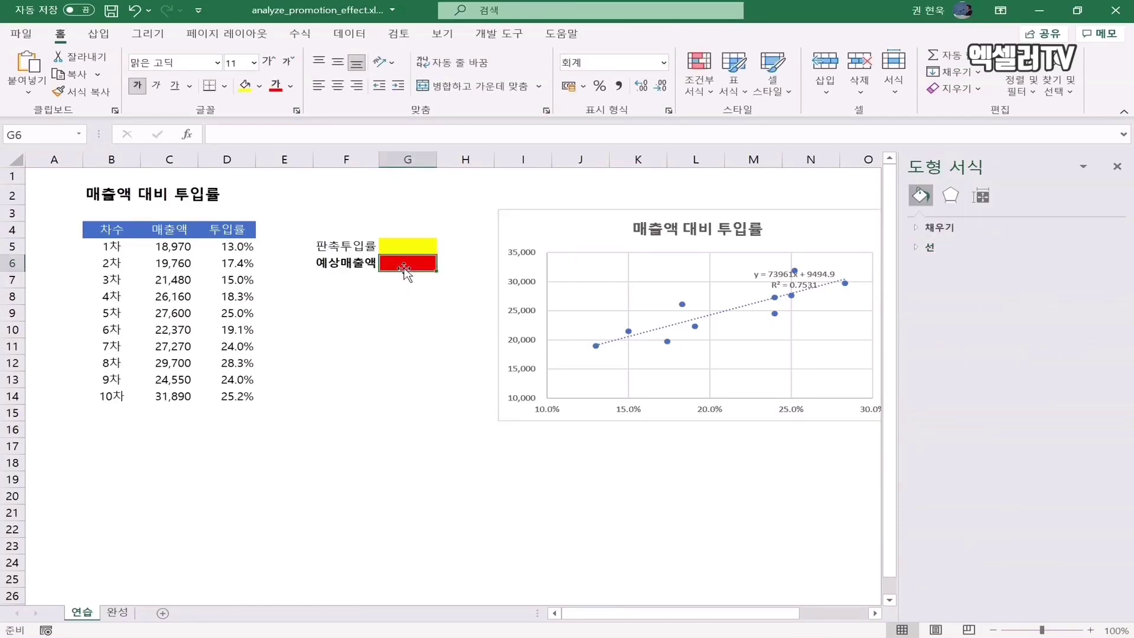
text(=)
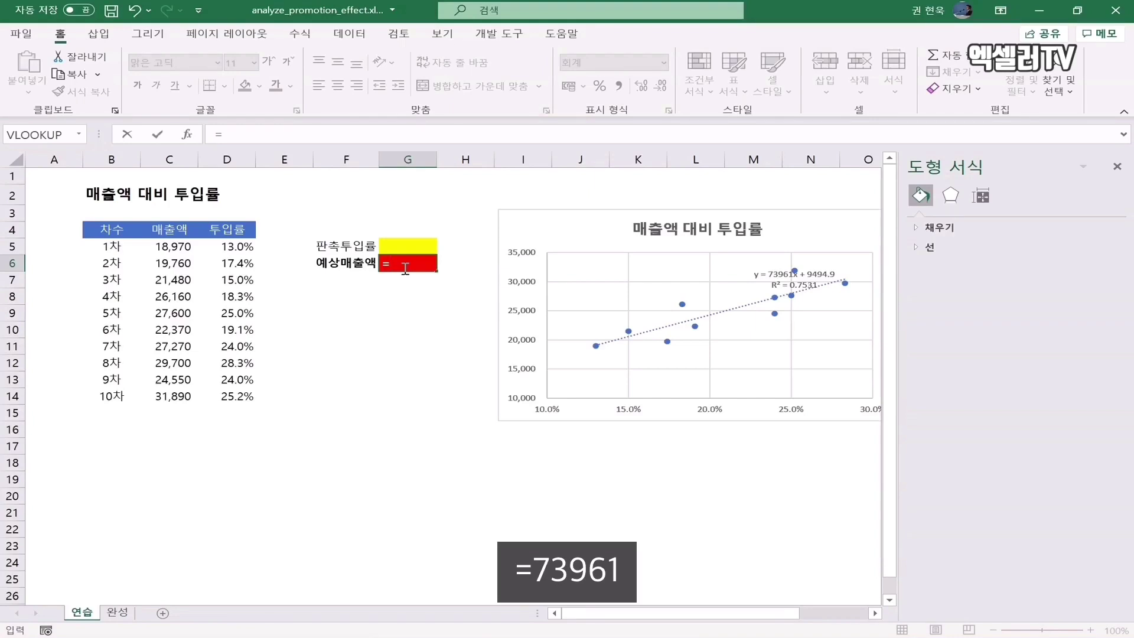
text(93961*)
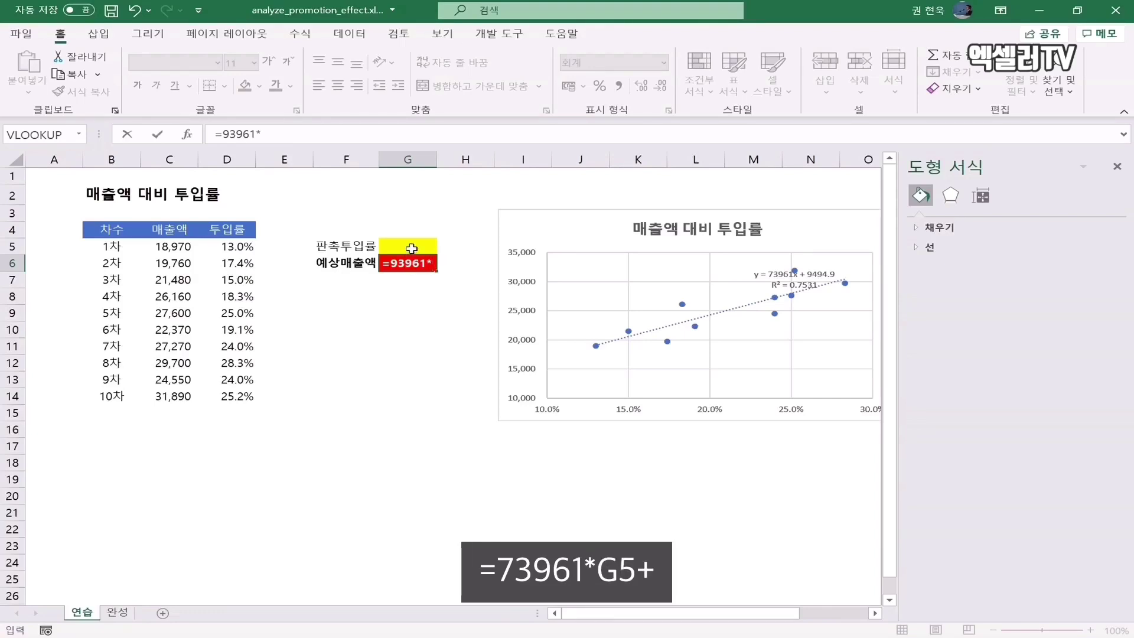
click(412, 248)
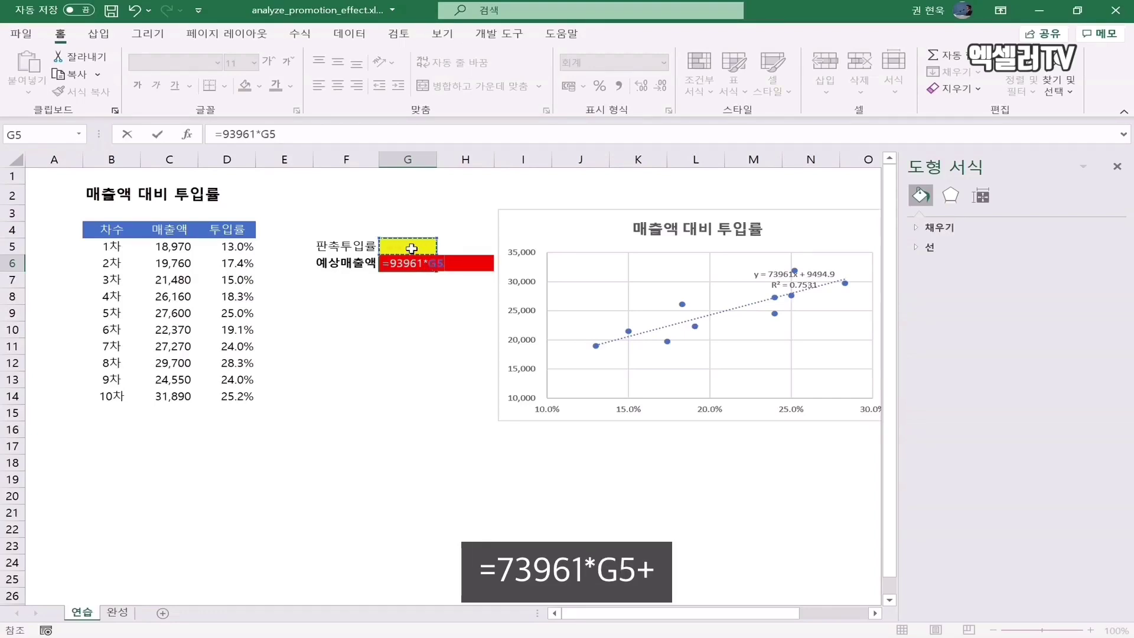
text(+)
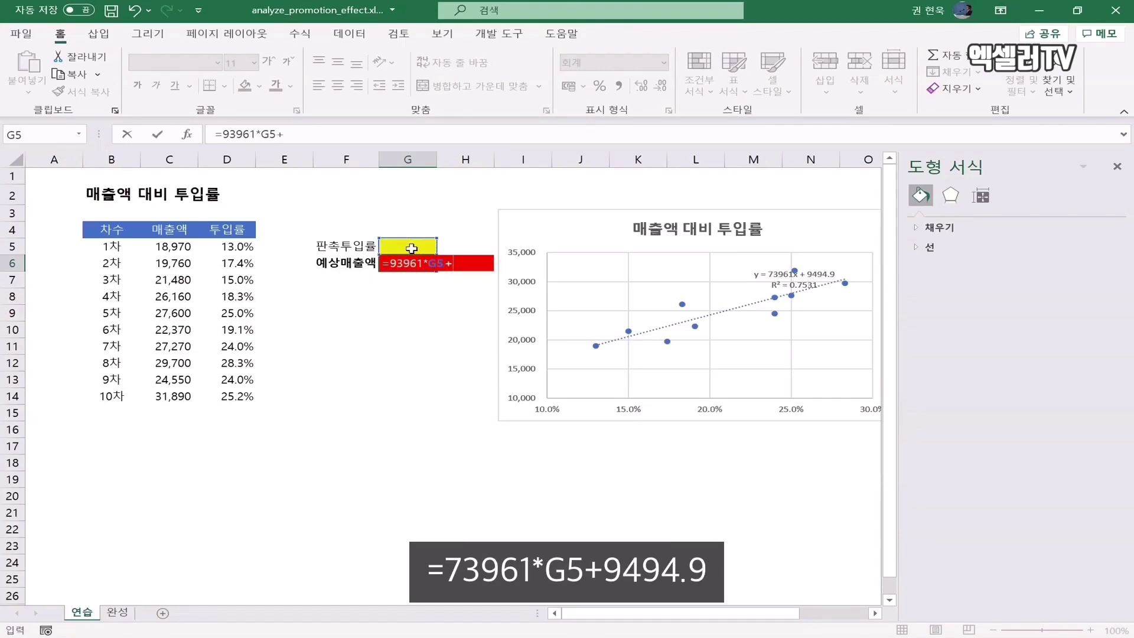
text(9494.9)
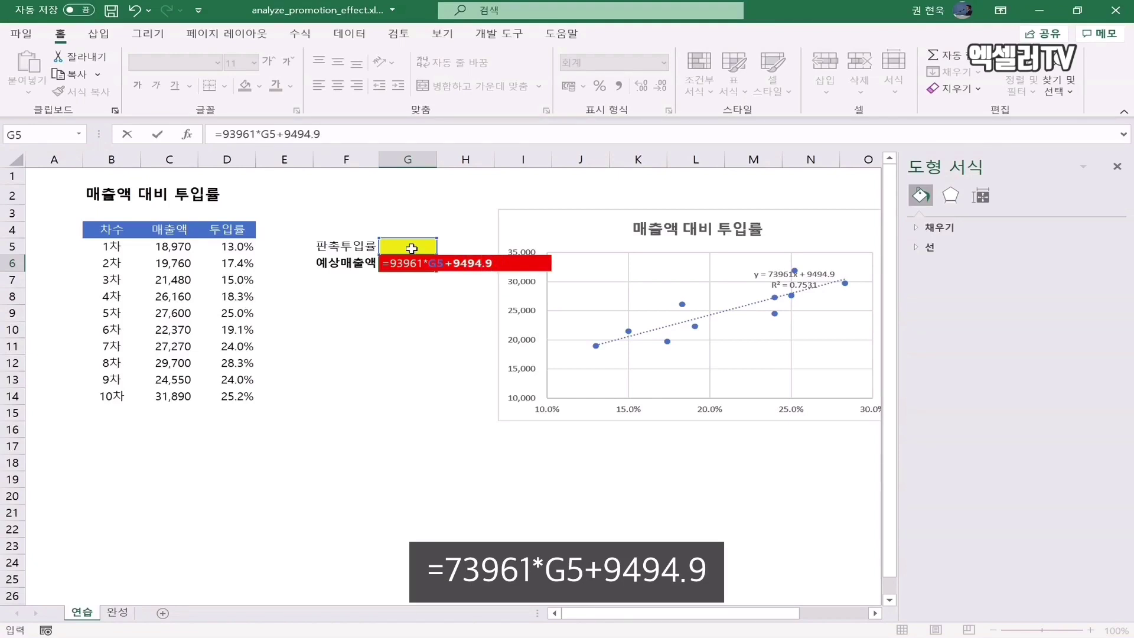
key(Return)
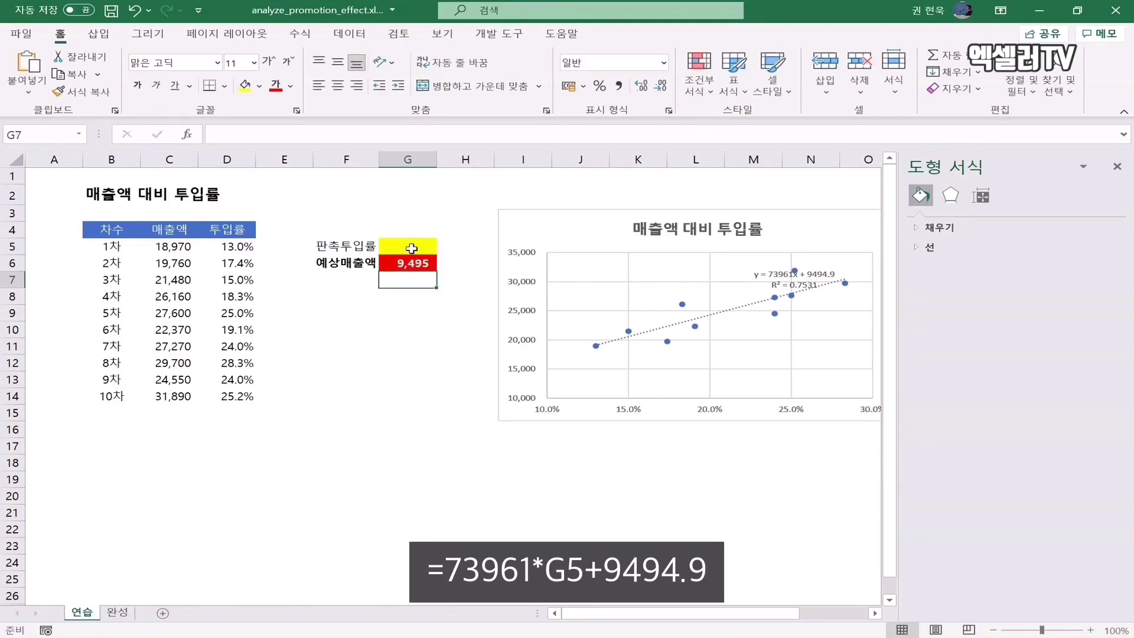
- Enter 20% as the promotion rate in cell G5
key(Up)
key(Up)
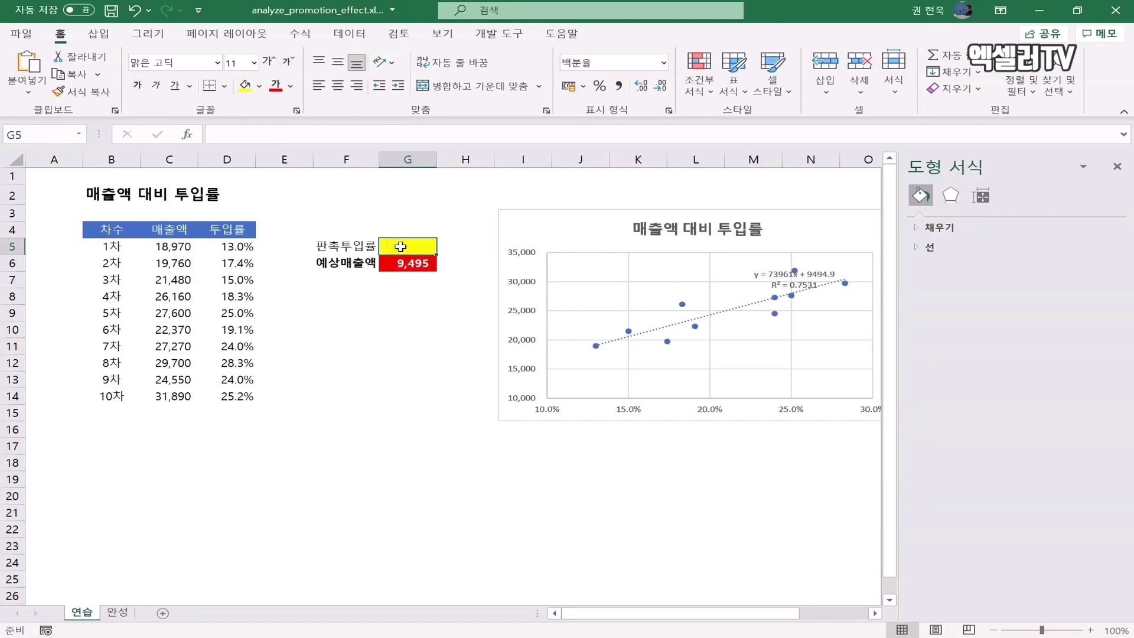
text(20)
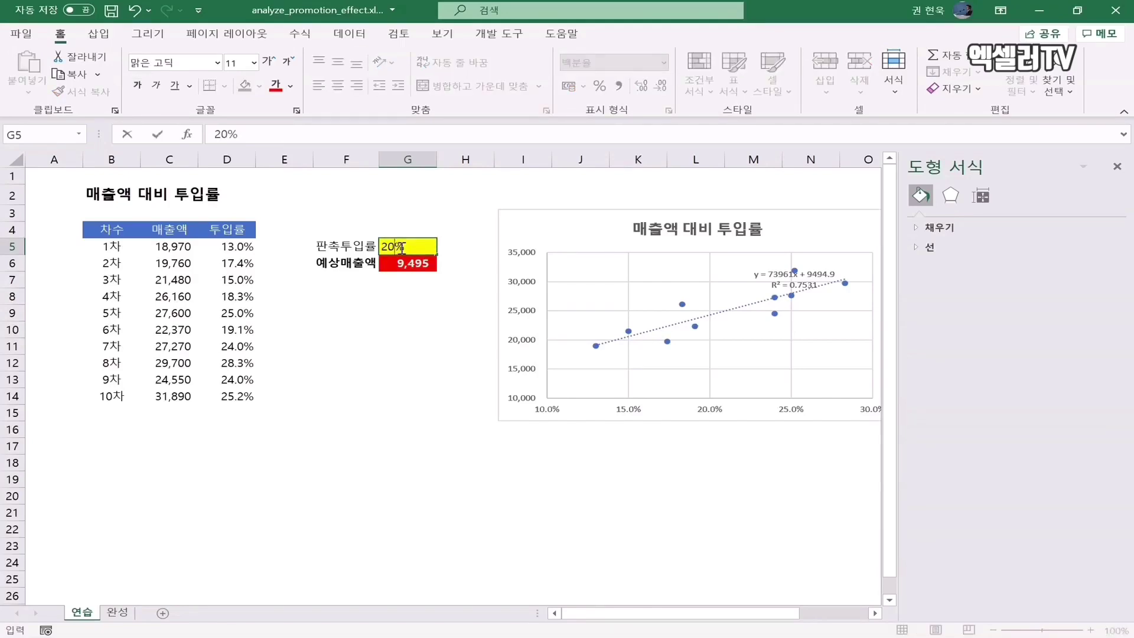
key(Return)
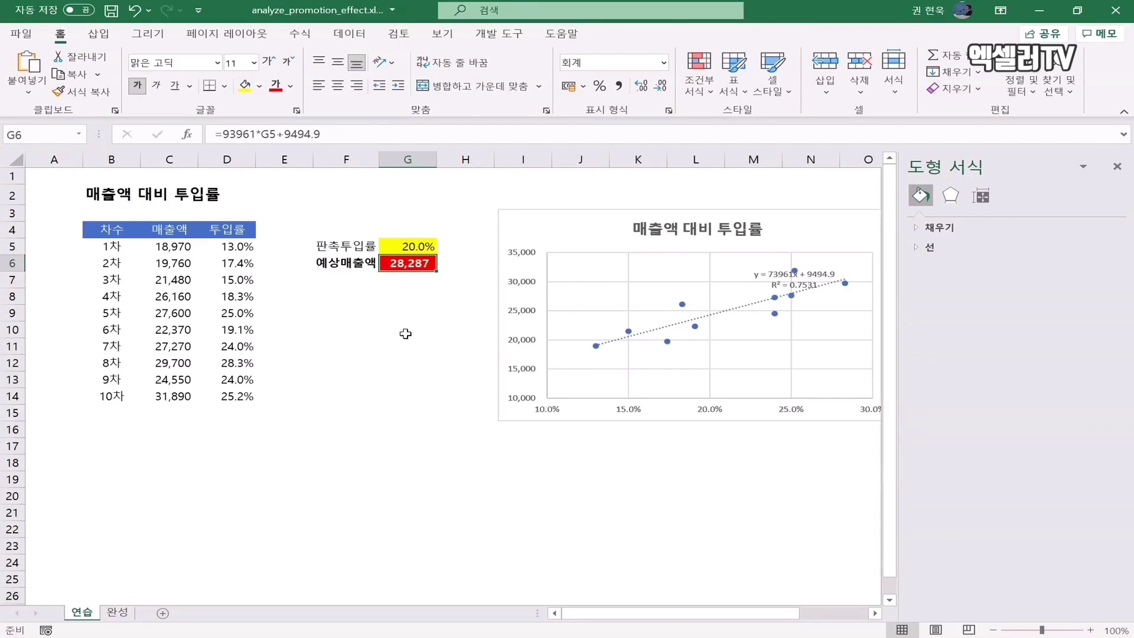
- Change the promotion rate in cell G5 to 15%
key(Up)
key(F2)
text(15)
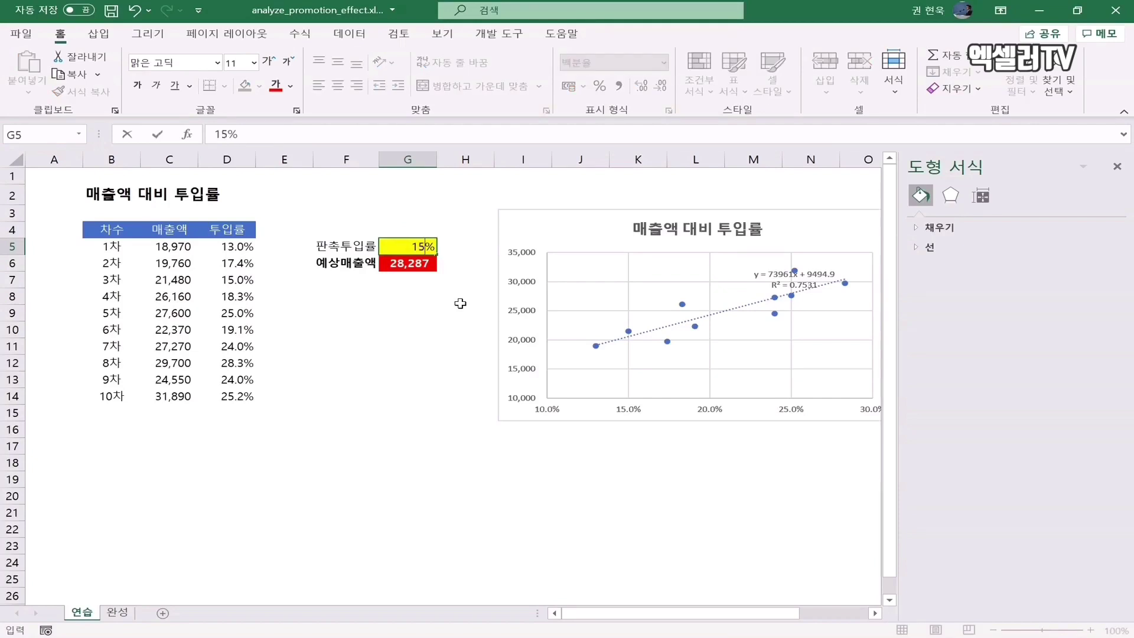
key(Return)
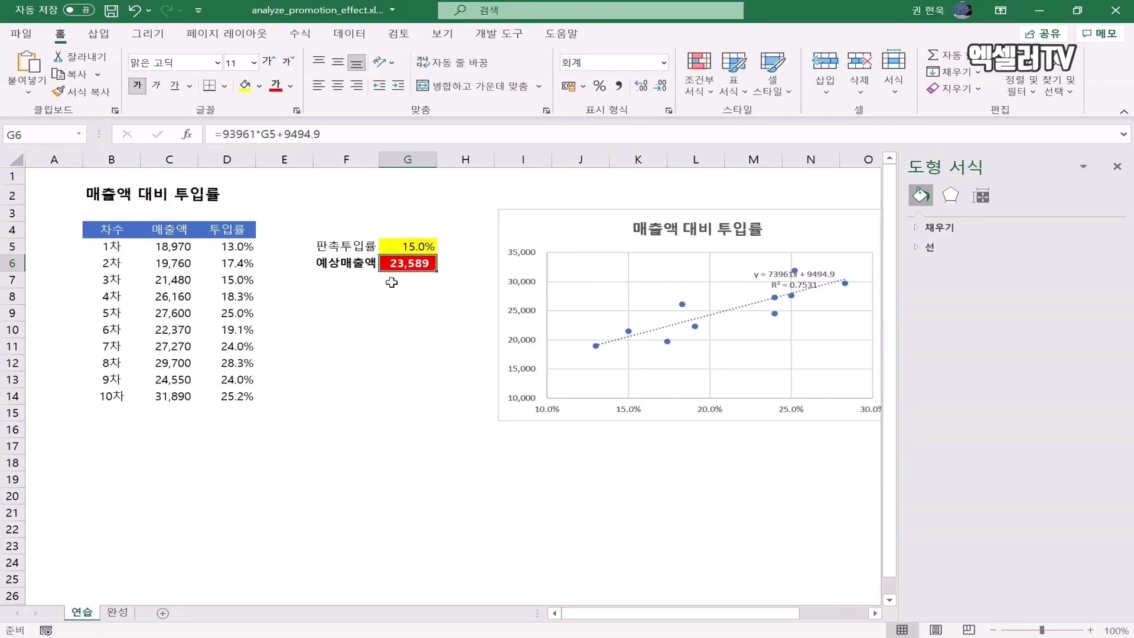
- Insert a spin button form control just beside cells G5 and G6, closing the shape formatting pane first
click(391, 246)
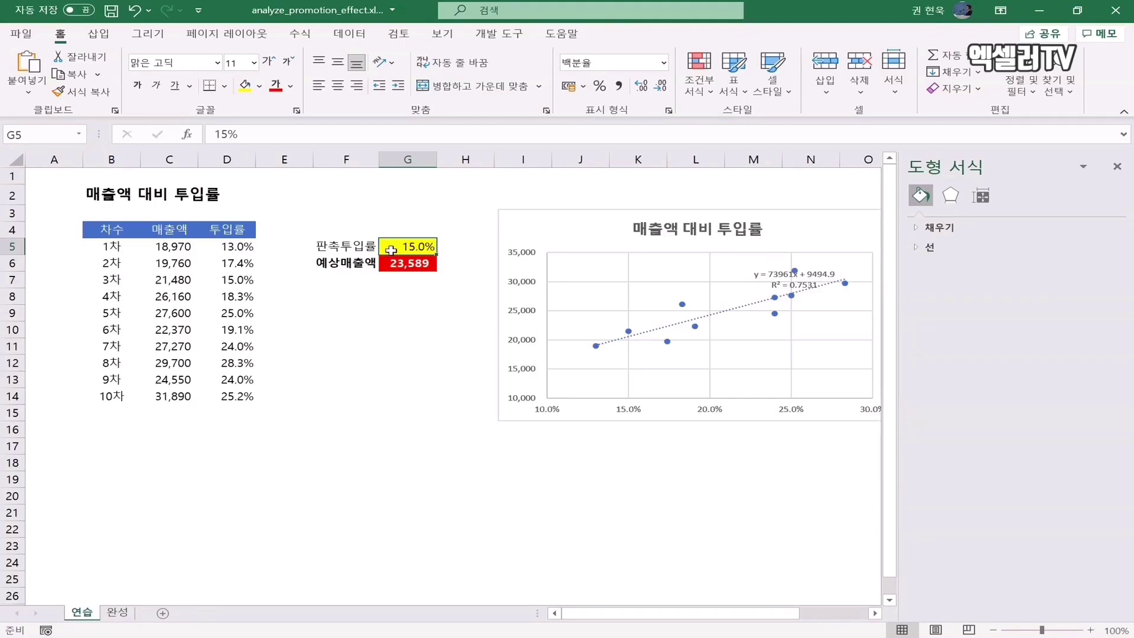
click(1117, 167)
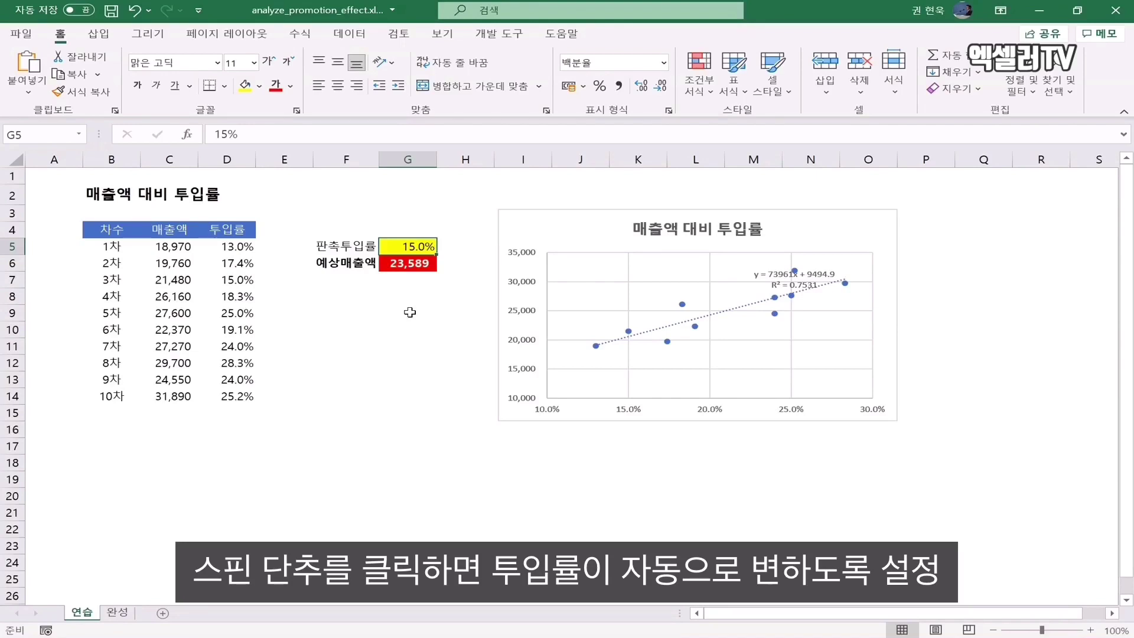
click(500, 33)
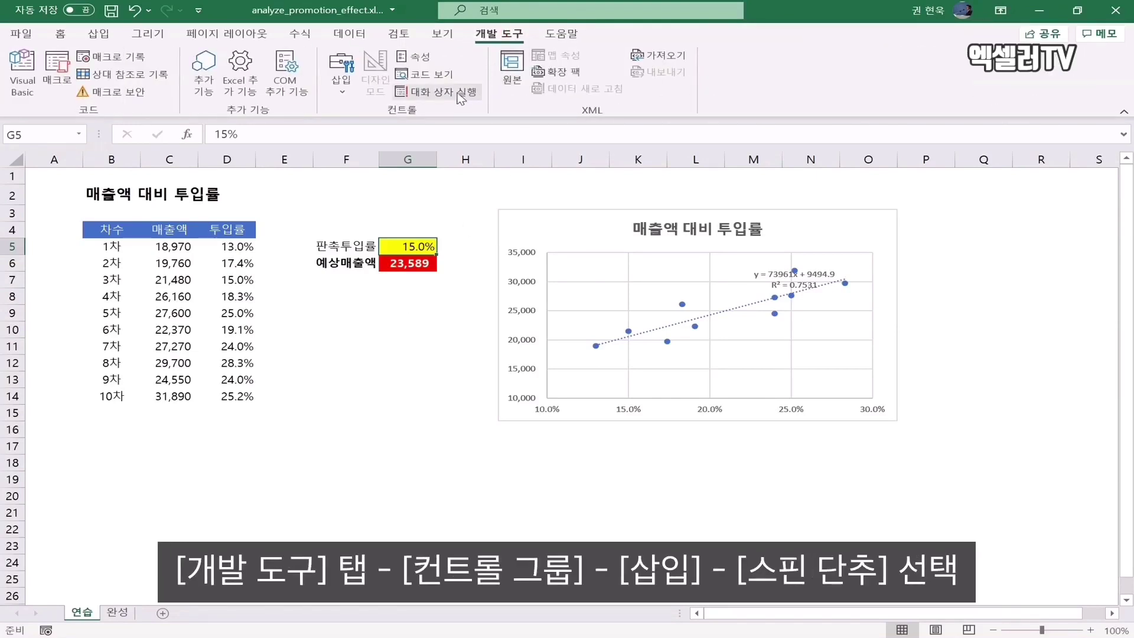
click(340, 89)
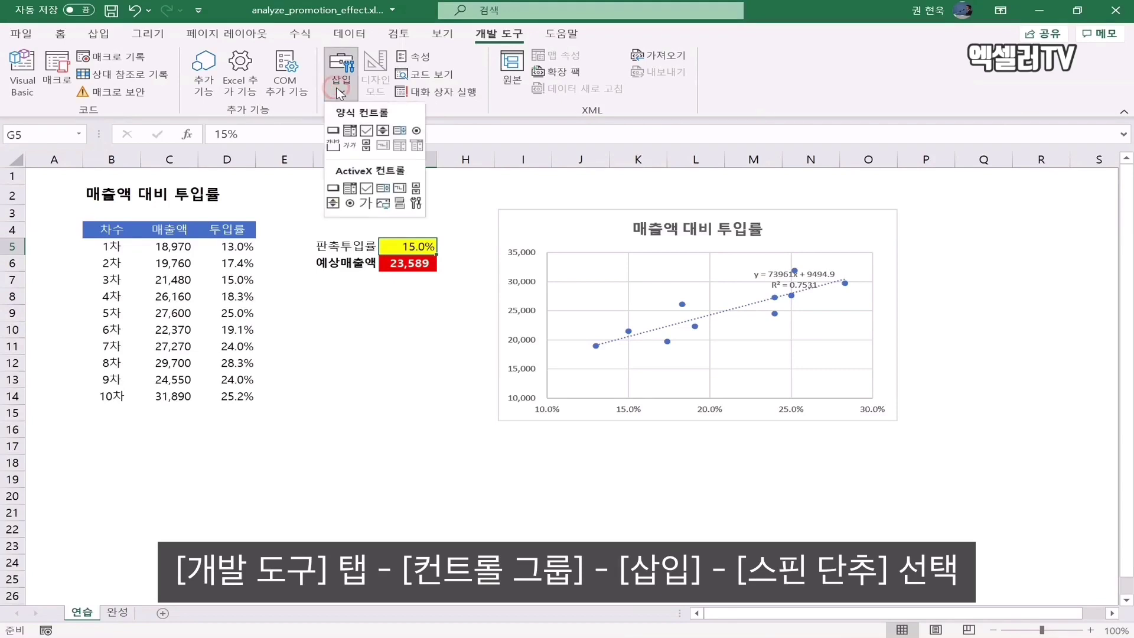
click(382, 131)
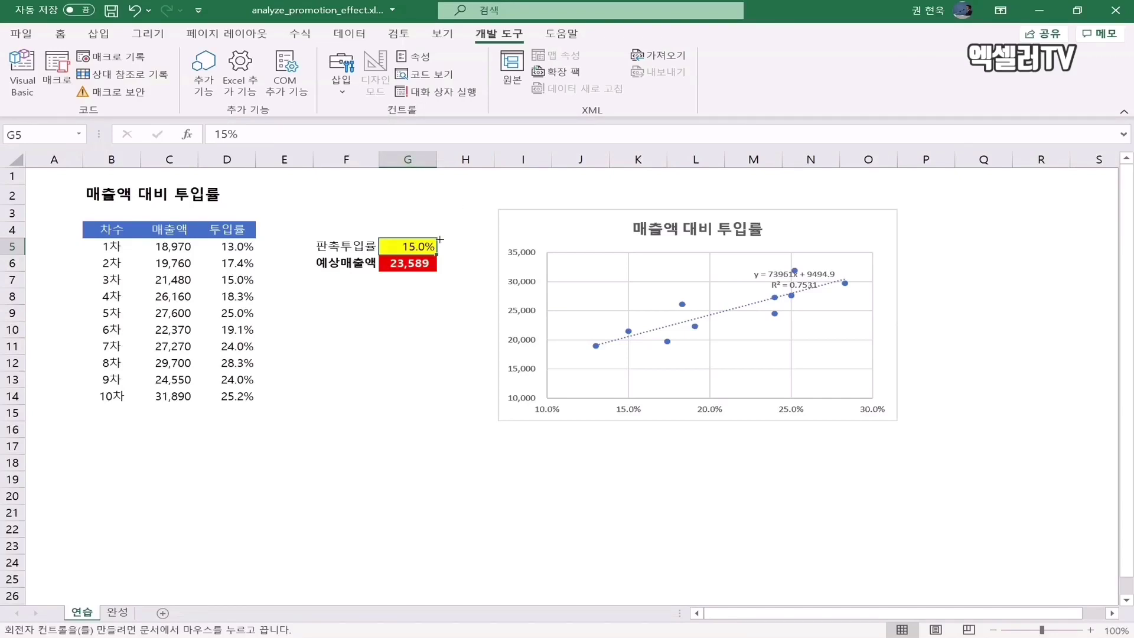
mouse_move(439, 239)
mouse_down()
mouse_move(466, 254)
mouse_move(452, 264)
mouse_move(490, 255)
mouse_move(461, 256)
mouse_up()
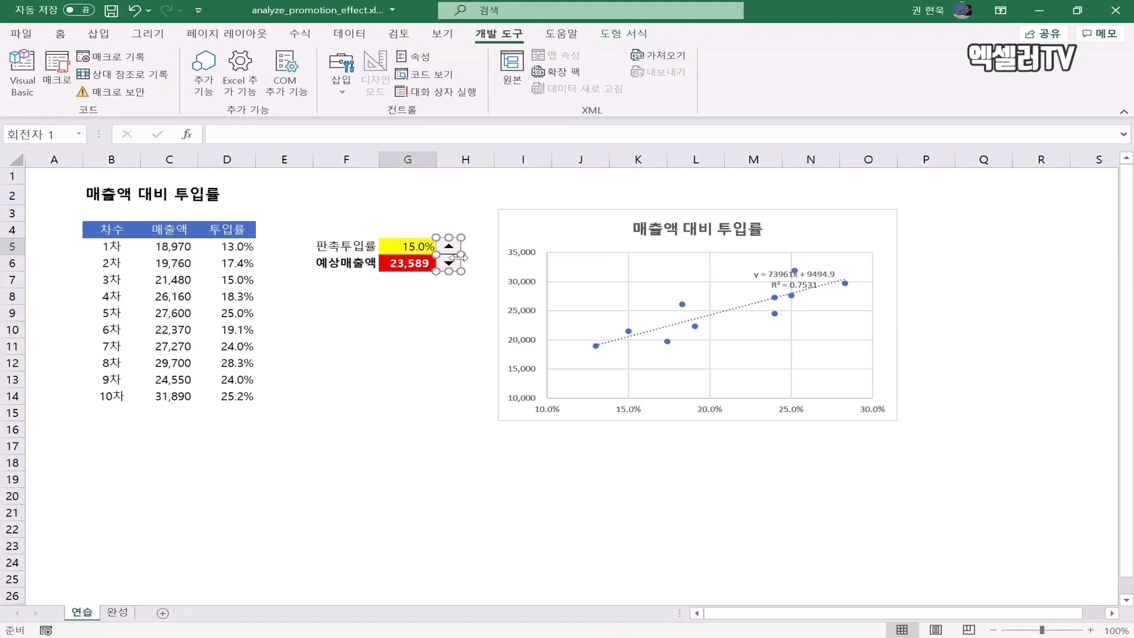
- Check in the ribbon customization options whether the Developer tab is enabled
click(200, 13)
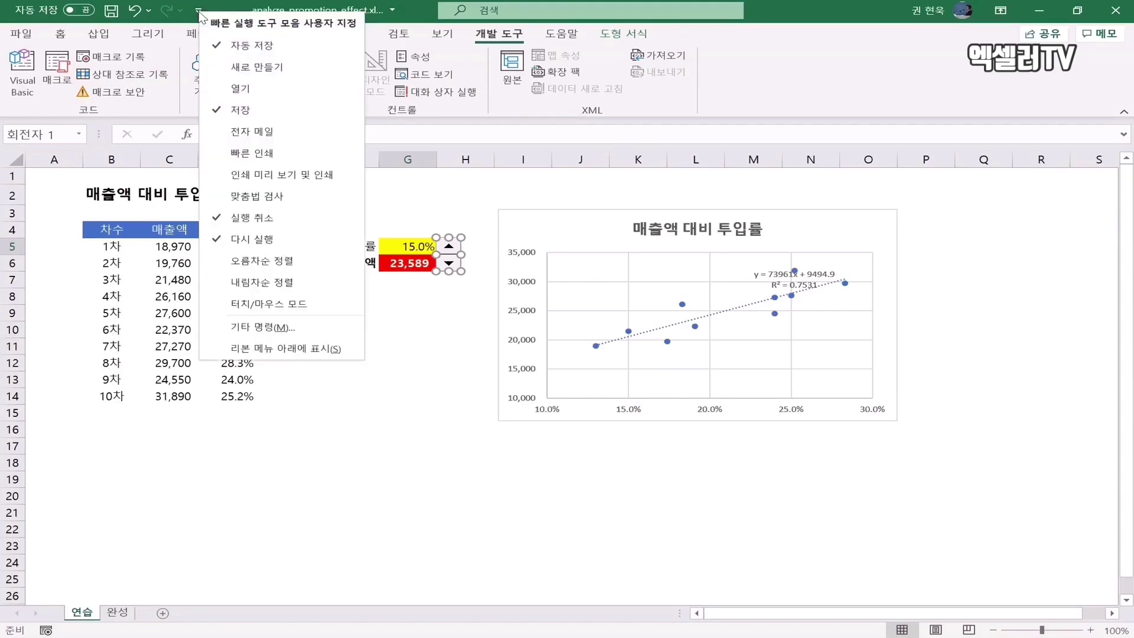
click(325, 328)
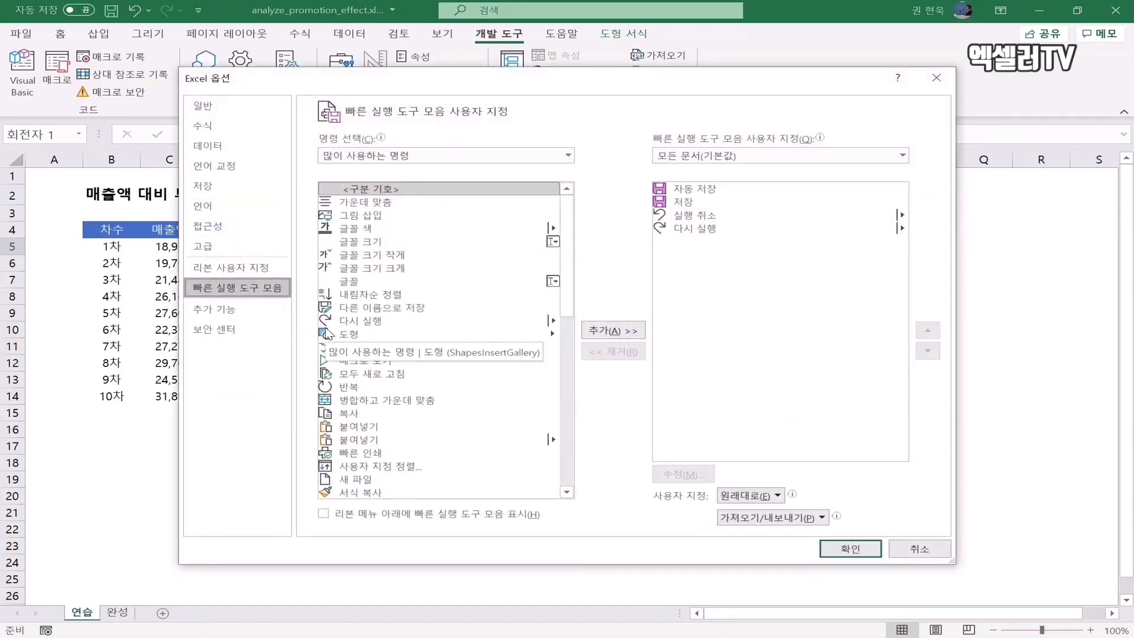
click(254, 273)
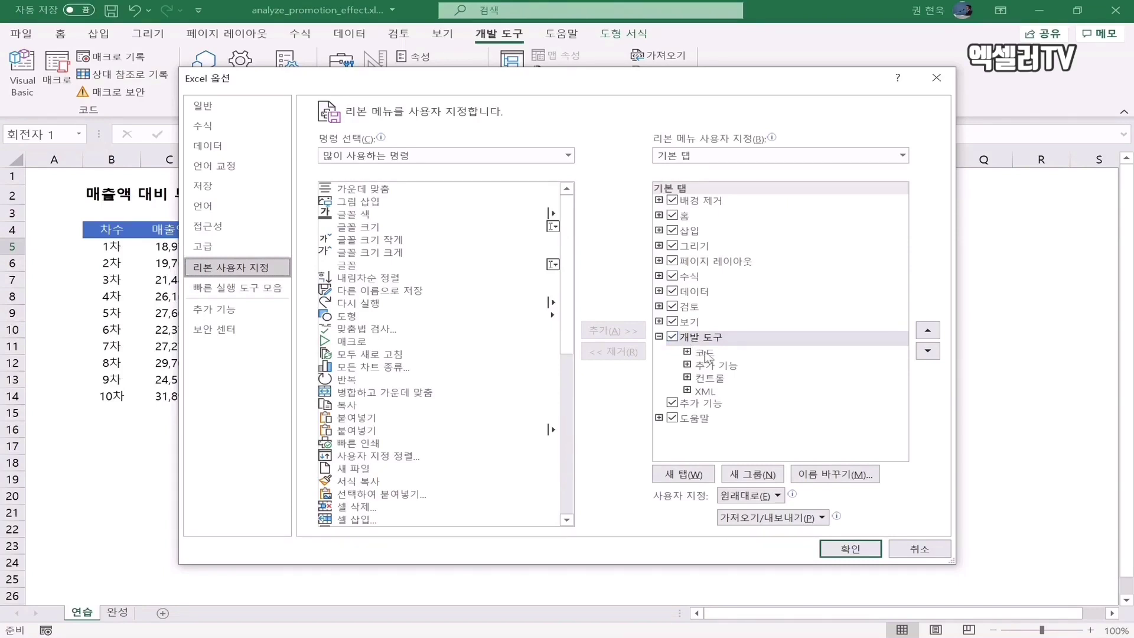
click(833, 548)
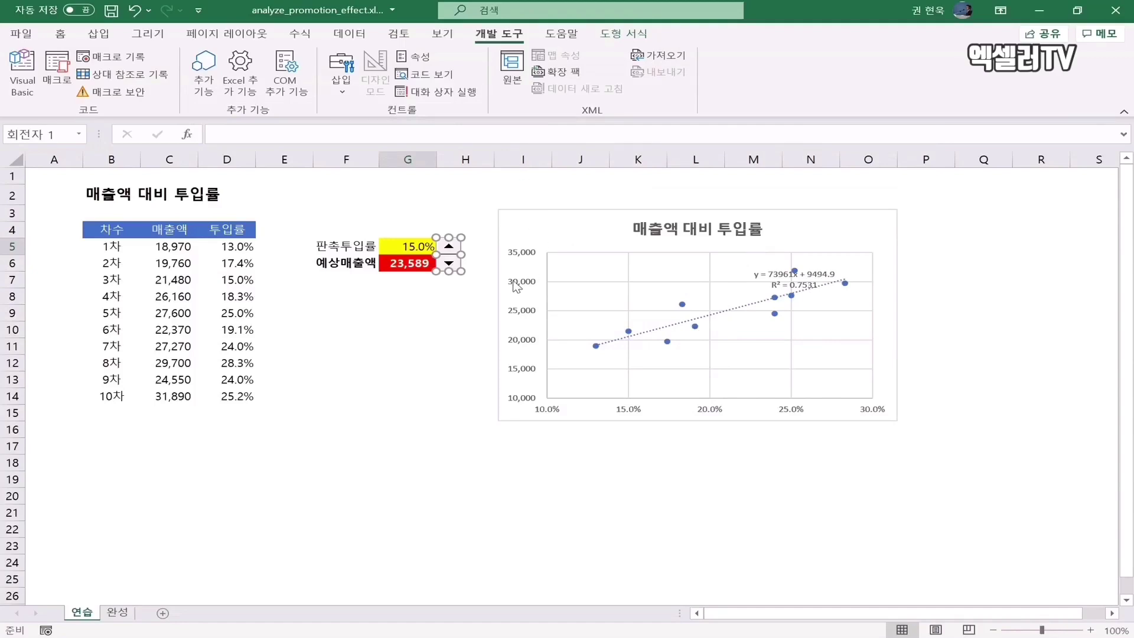
- Set the spin button's minimum value to 10 and its maximum value to 30
right_click(444, 255)
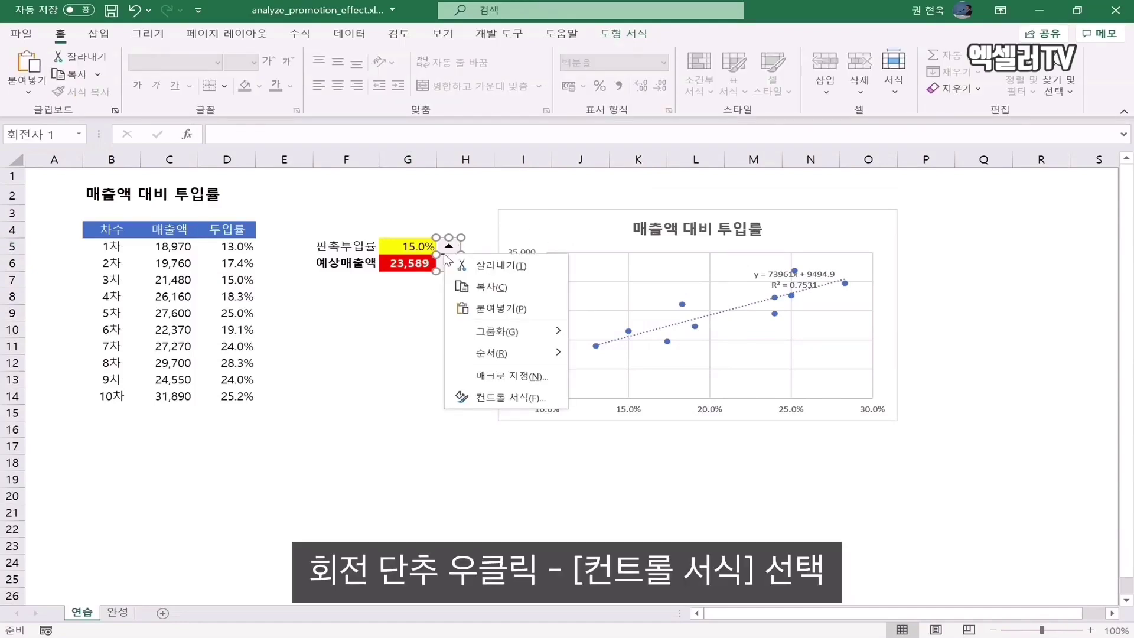
click(554, 396)
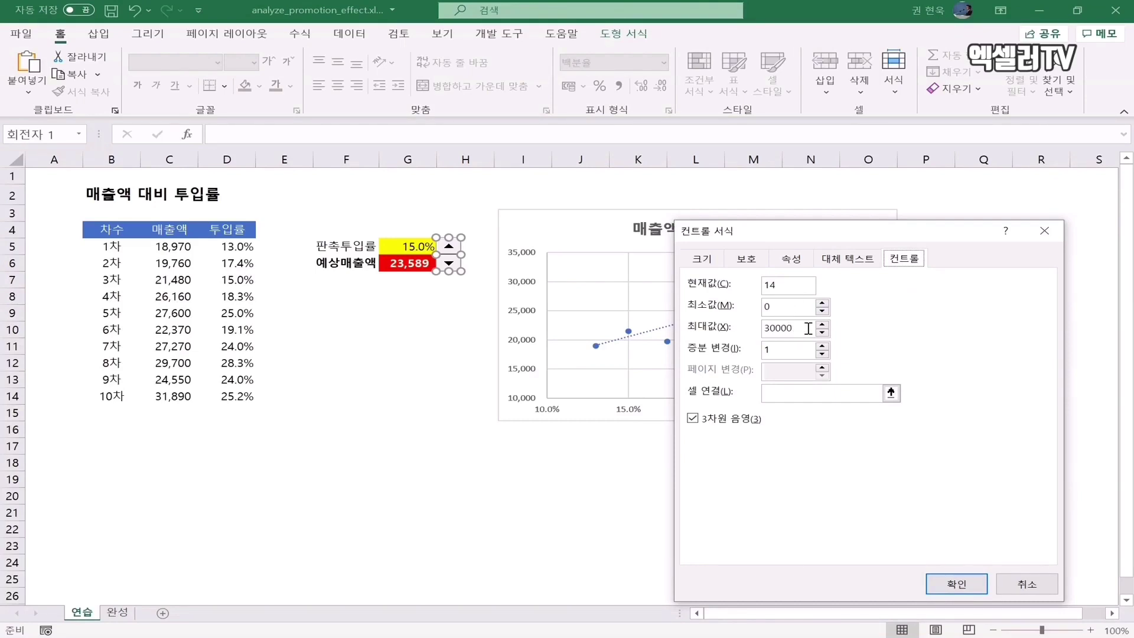
click(783, 306)
key(BackSpace)
text(10)
click(802, 327)
key(BackSpace)
key(BackSpace)
key(BackSpace)
key(BackSpace)
text(0)
- Link the spin button to cell H5 and apply the control settings
click(778, 394)
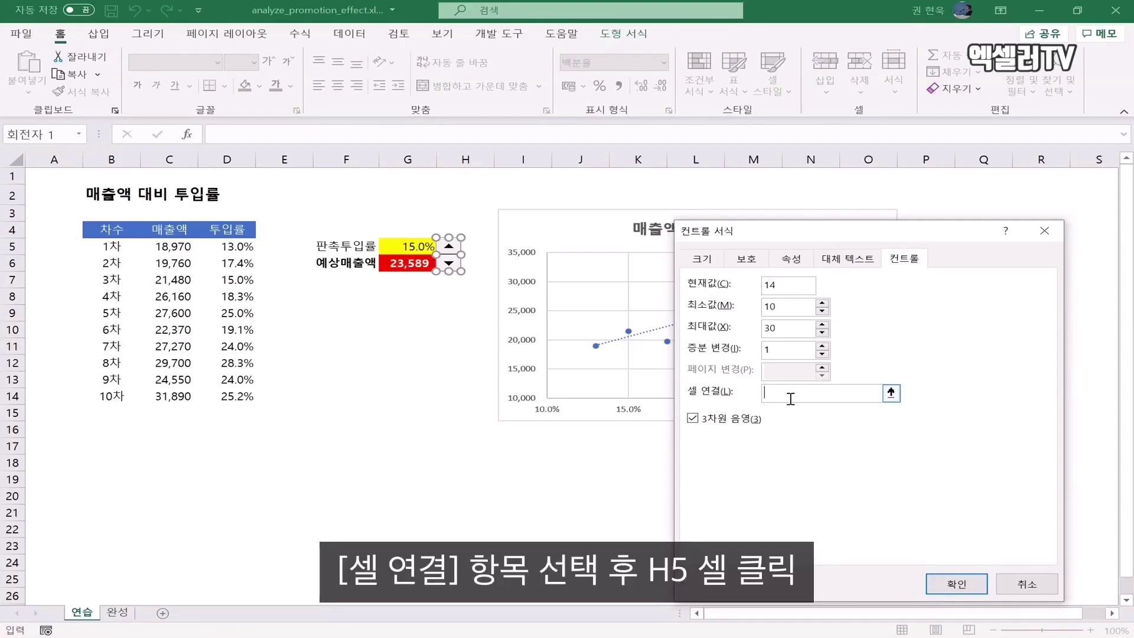
click(791, 391)
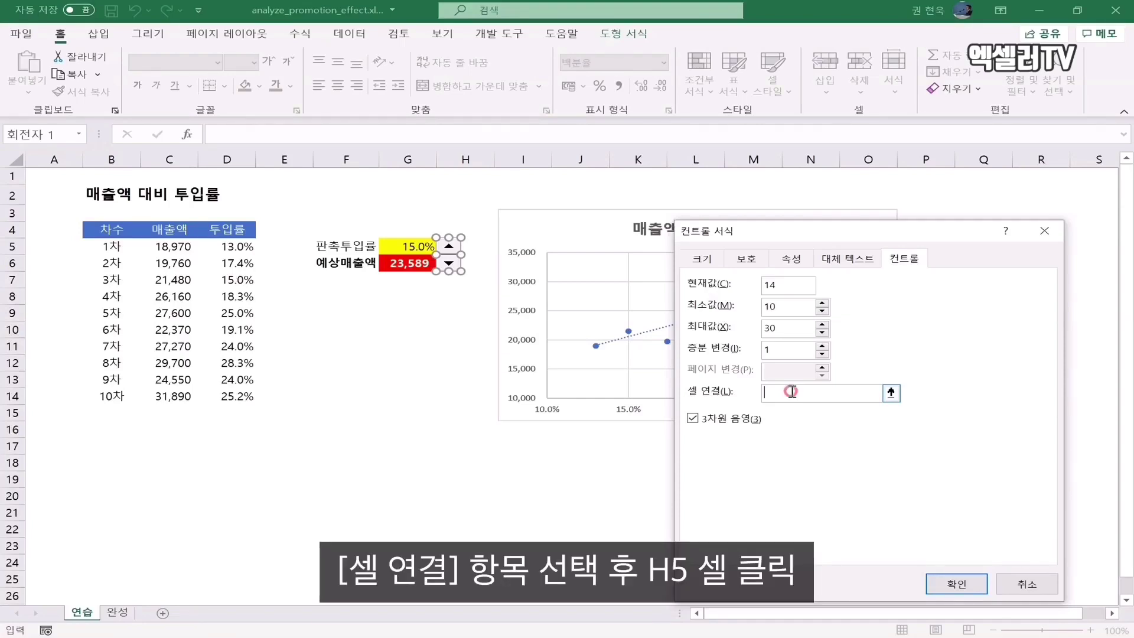
click(485, 244)
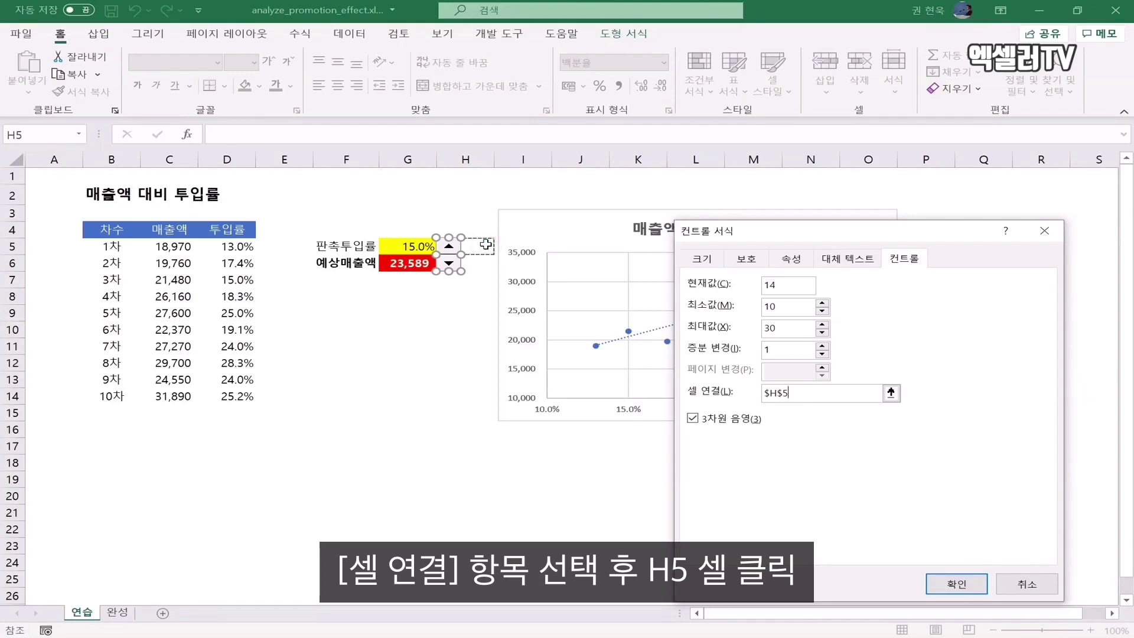
click(936, 577)
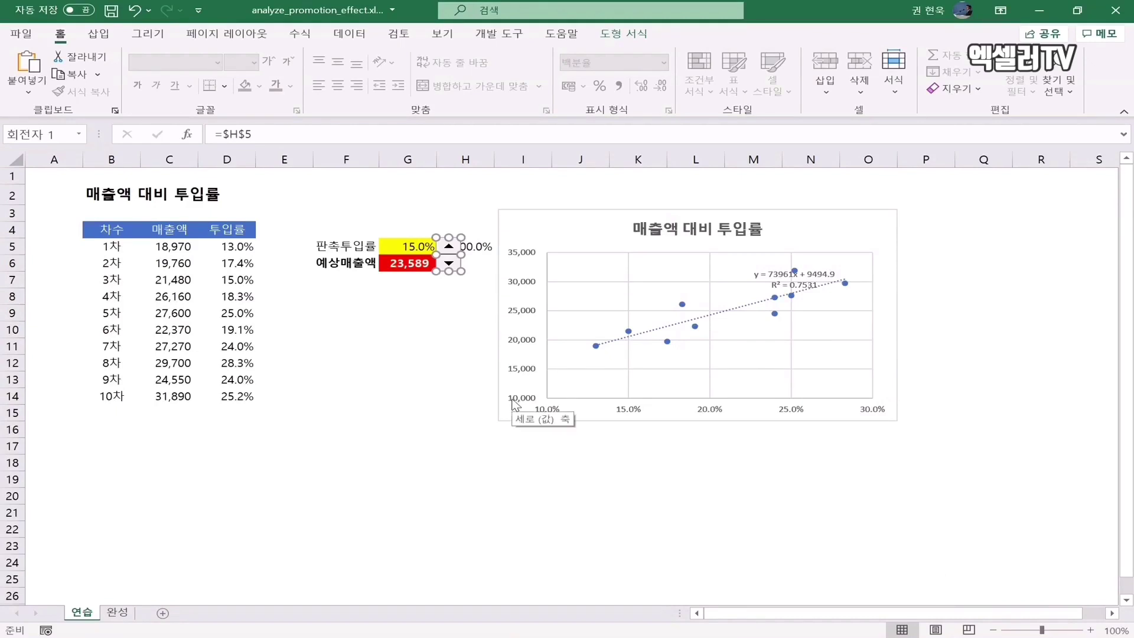
- Deselect the spin button and clear the contents of its linked cell H5
key(Escape)
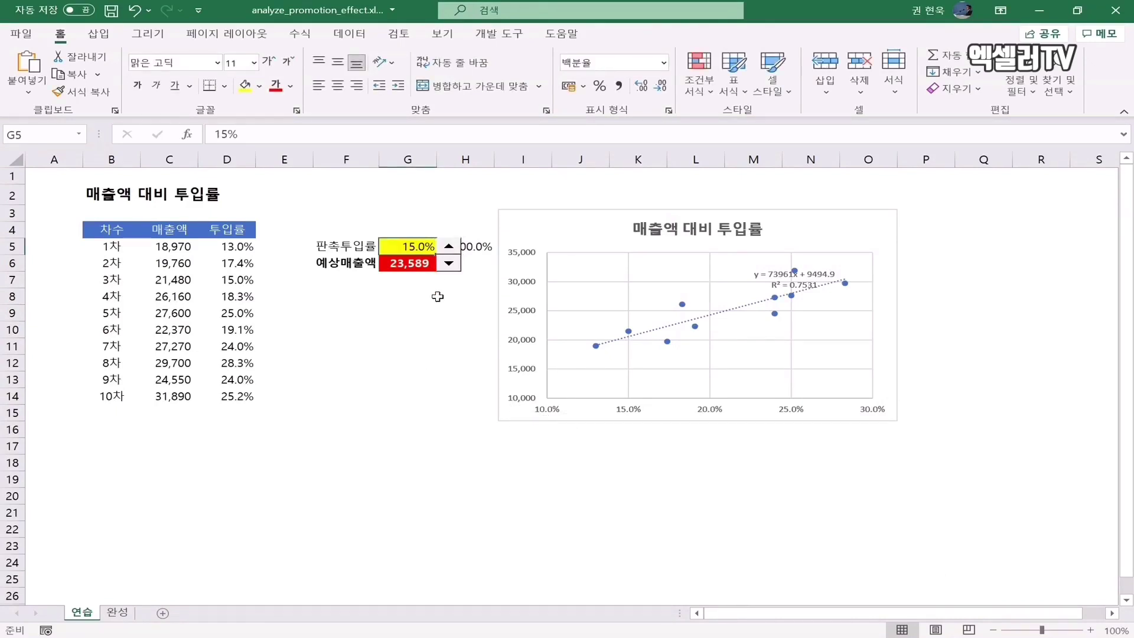
key(Right)
key(Delete)
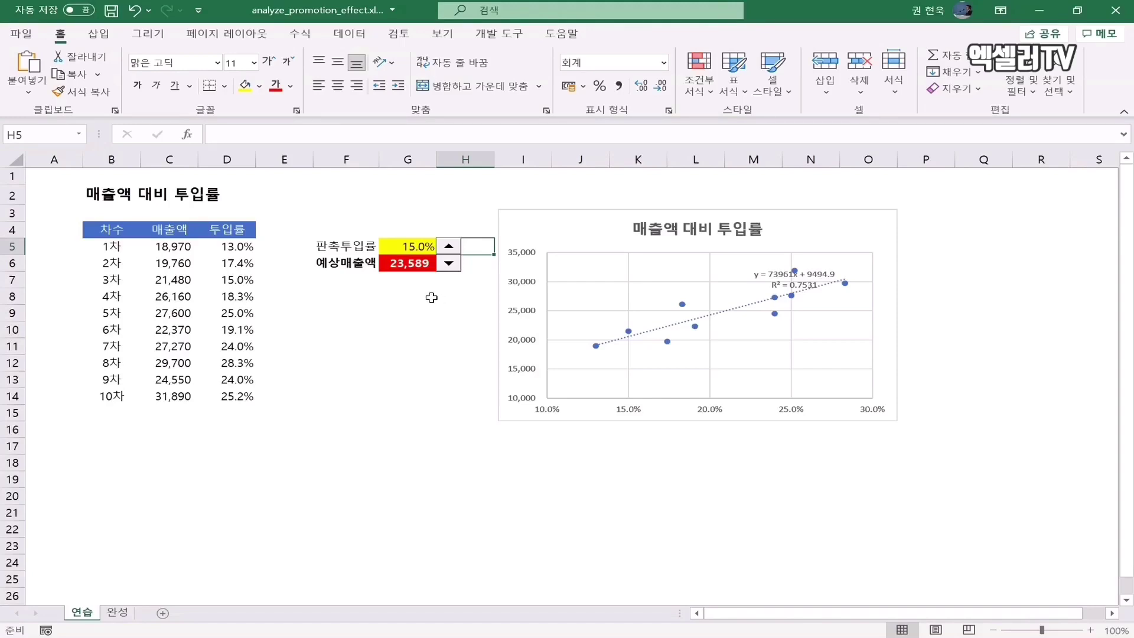
- Step the spin button up and down, bringing the linked cell H5 to 18
click(452, 248)
click(450, 265)
click(449, 248)
click(448, 248)
click(449, 248)
click(449, 248)
click(449, 248)
click(449, 248)
click(449, 248)
click(449, 248)
- Enter the formula =H5/100 in cell G5 so the promotion rate follows the spin button
click(401, 248)
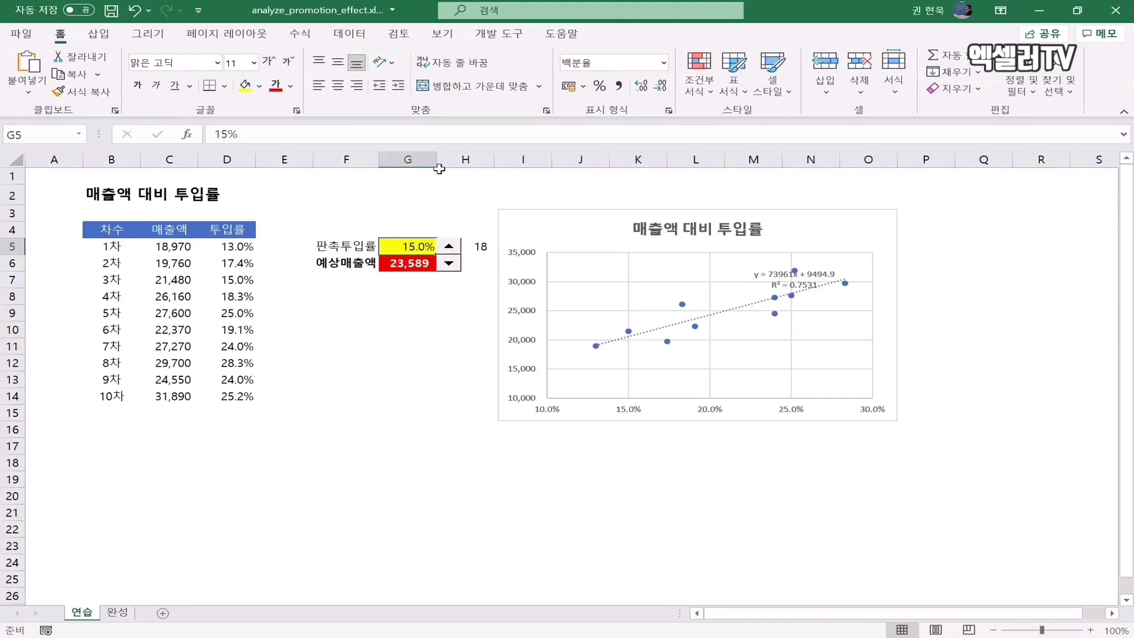
text(=)
key(Right)
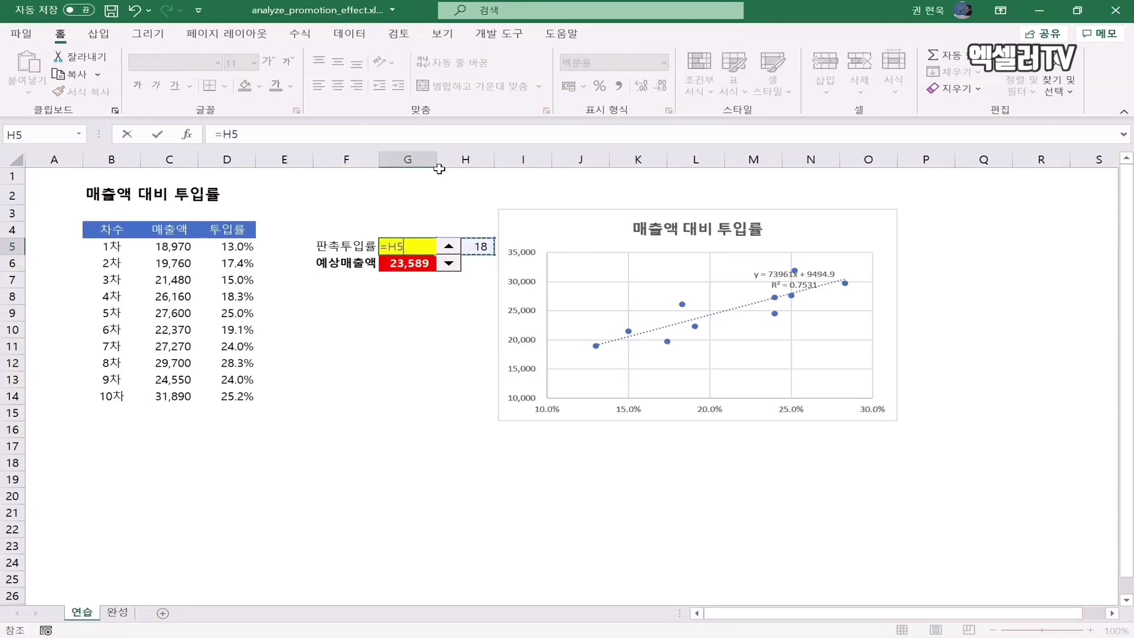
text(/100)
key(Return)
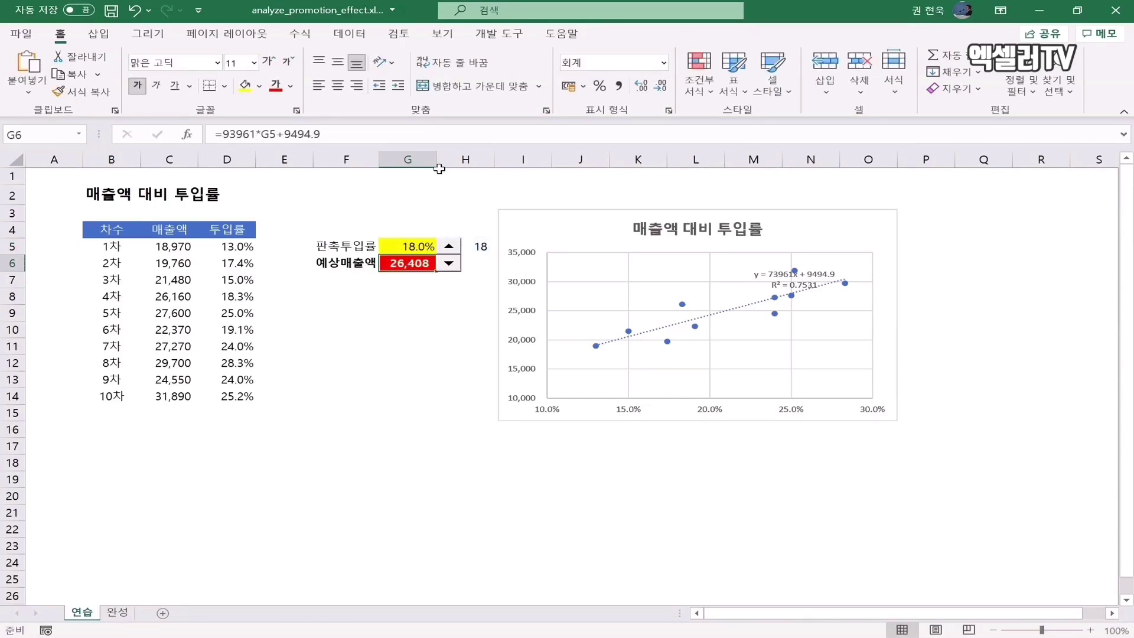
- Vary the promotion rate up and down with the spin button, ending at 20%
click(449, 247)
click(448, 247)
click(449, 247)
click(448, 264)
click(448, 264)
click(448, 263)
click(449, 264)
click(449, 247)
click(450, 247)
click(449, 247)
- Try hiding the value in cell H5 with a white font color, and undo it
click(477, 248)
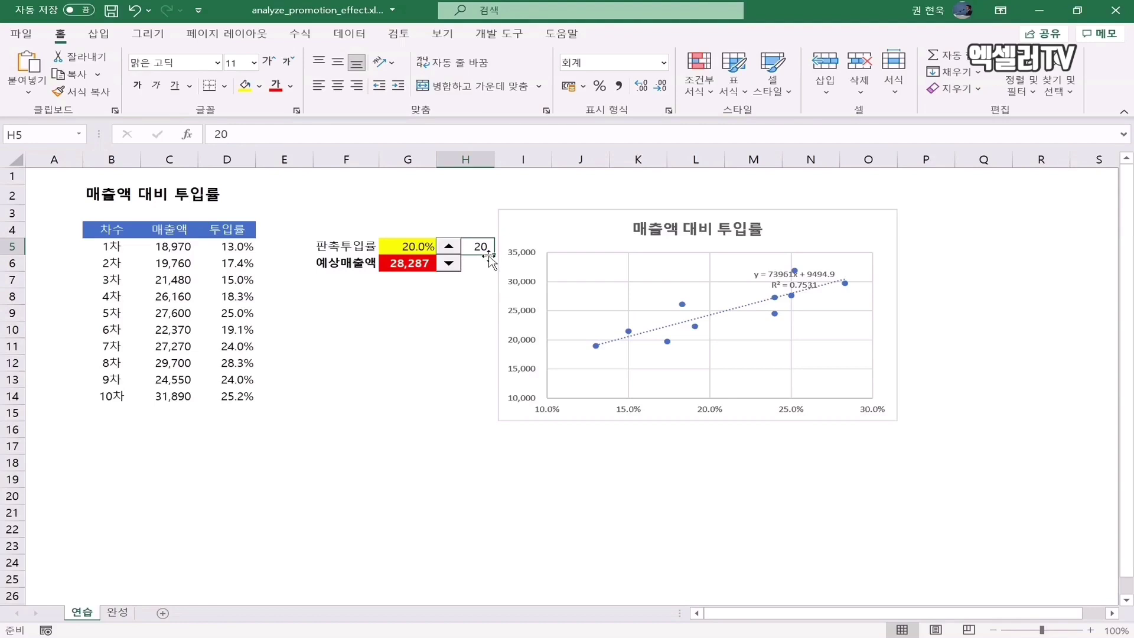
click(290, 85)
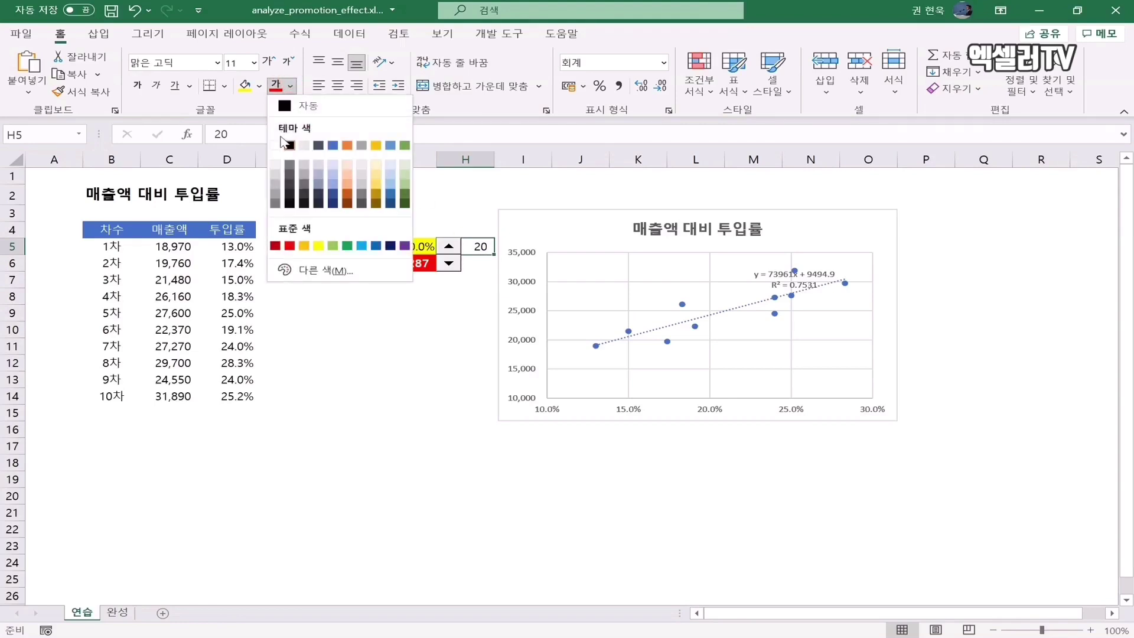
click(275, 145)
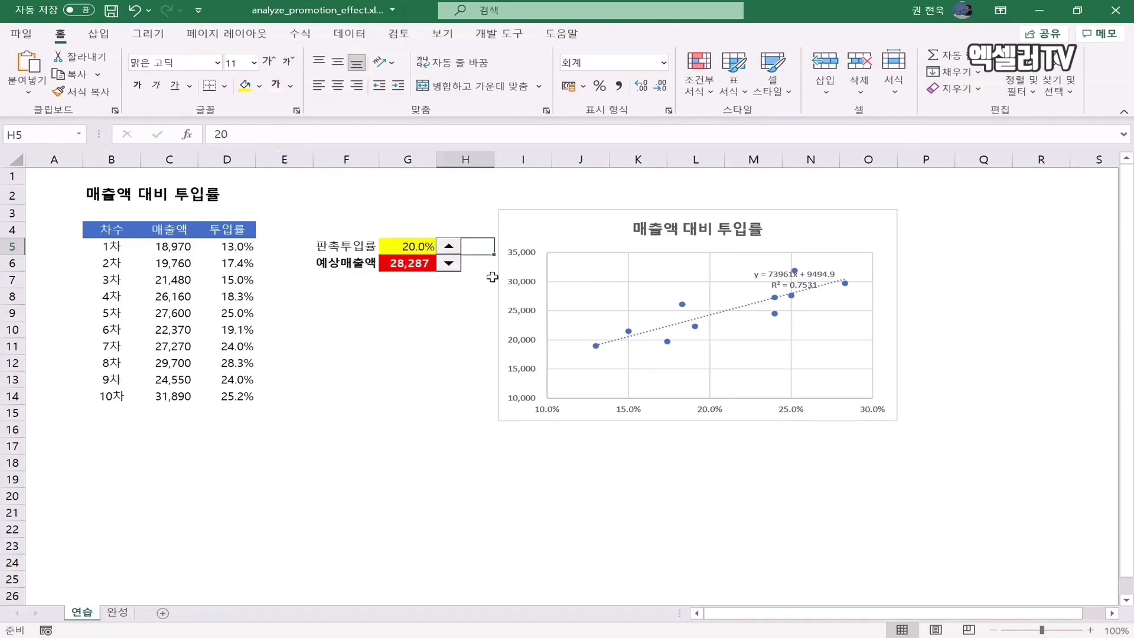
click(135, 10)
- Left-align cell H5 and hide its value with the custom number format ;;;
click(319, 87)
key(ctrl+1)
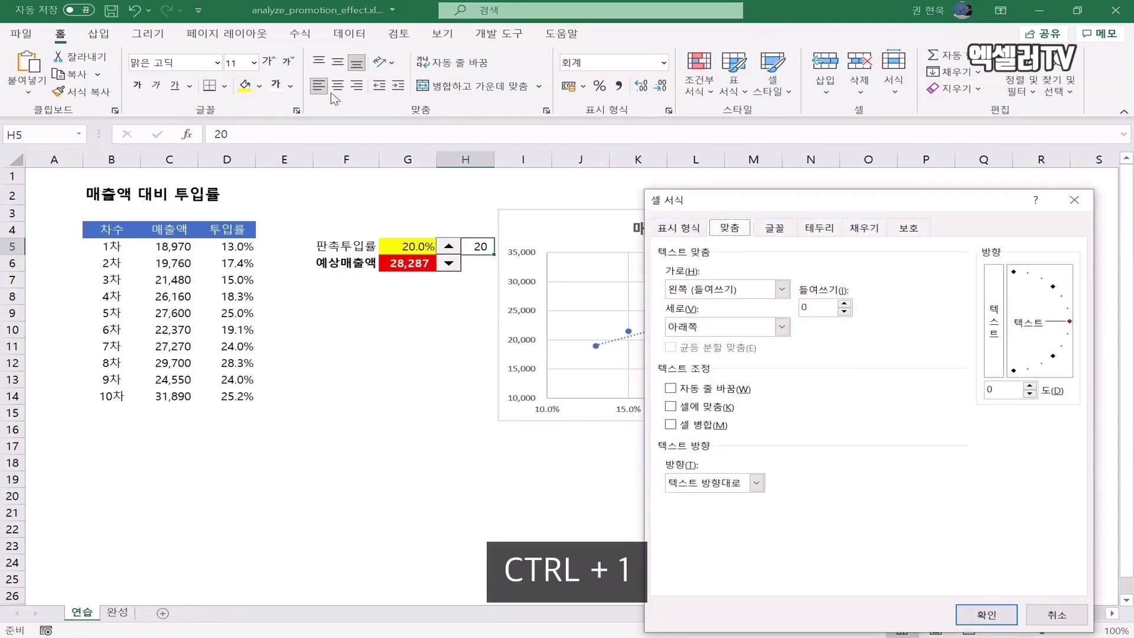
drag(870, 203, 847, 149)
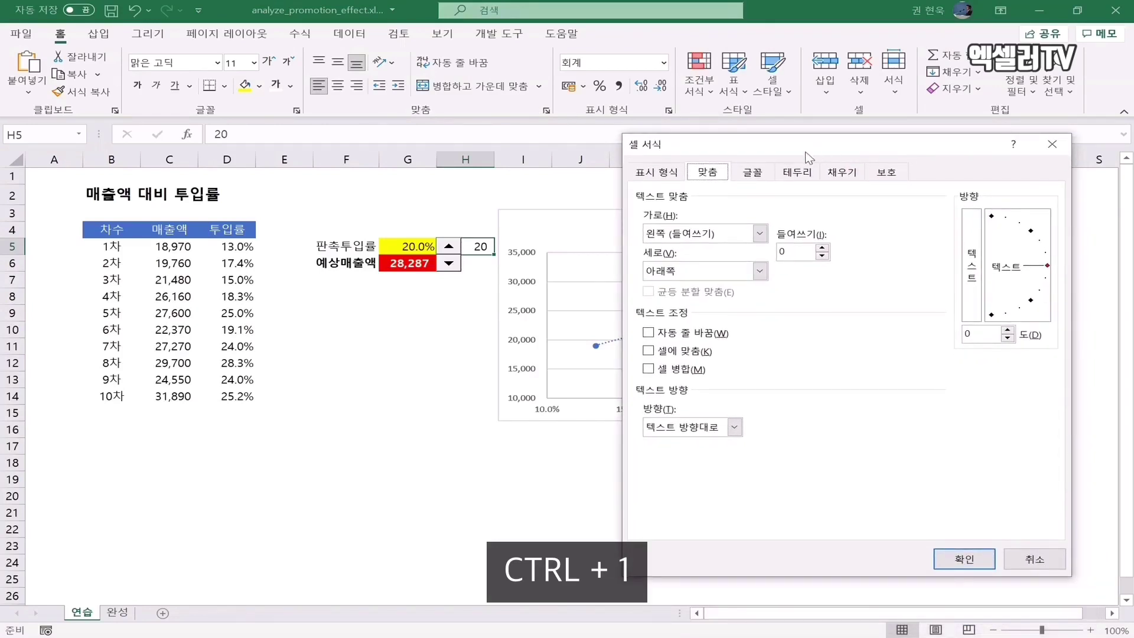
click(663, 174)
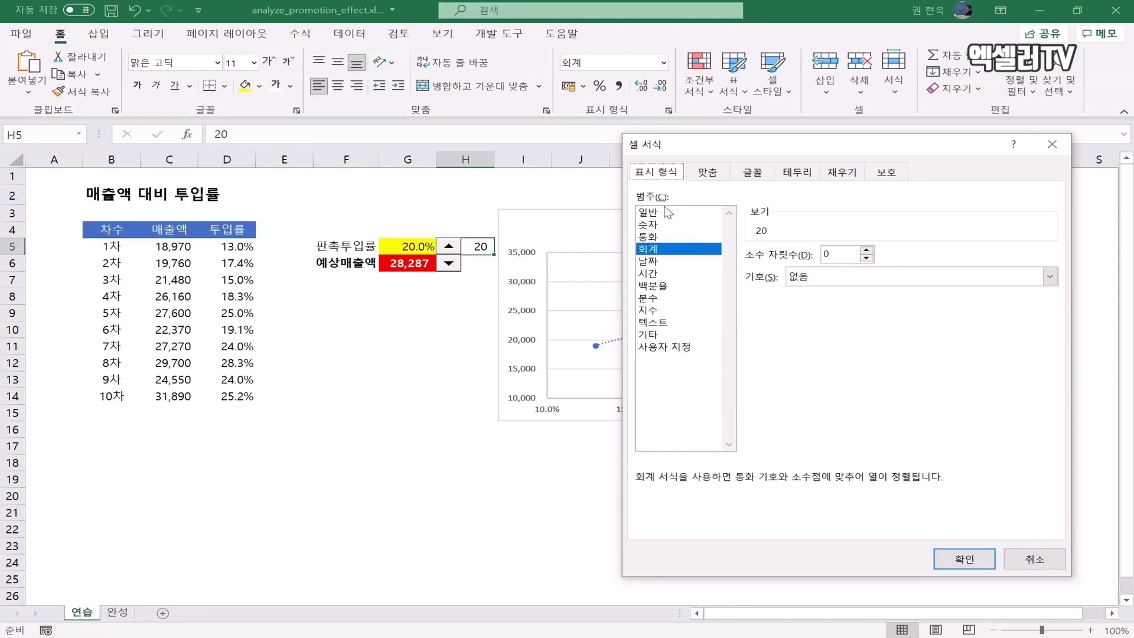
click(688, 348)
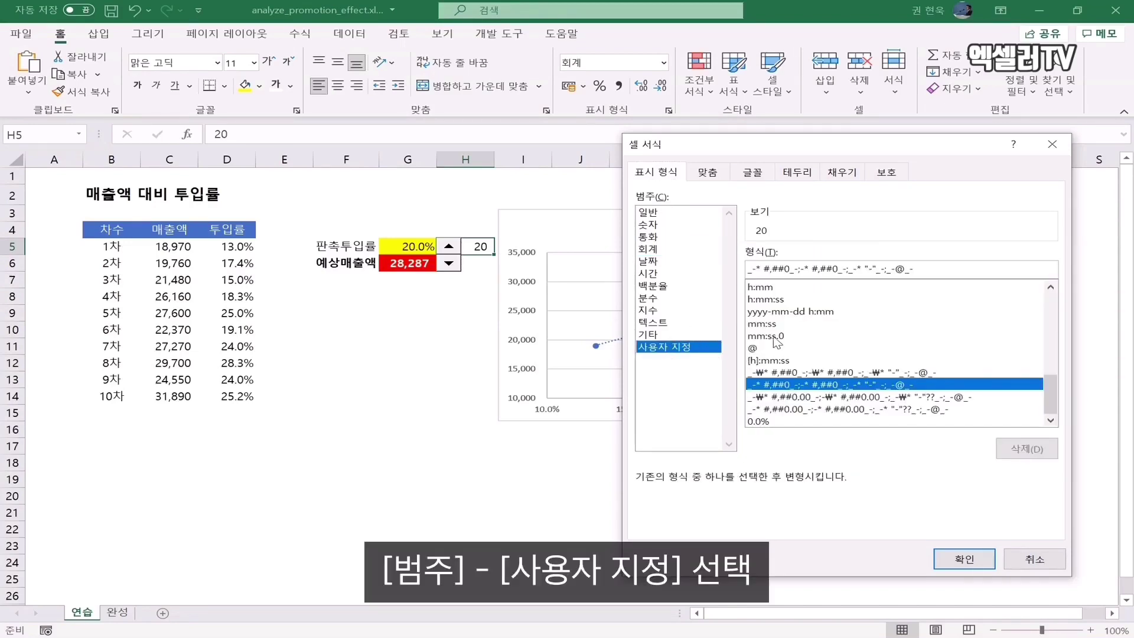
drag(933, 268, 715, 264)
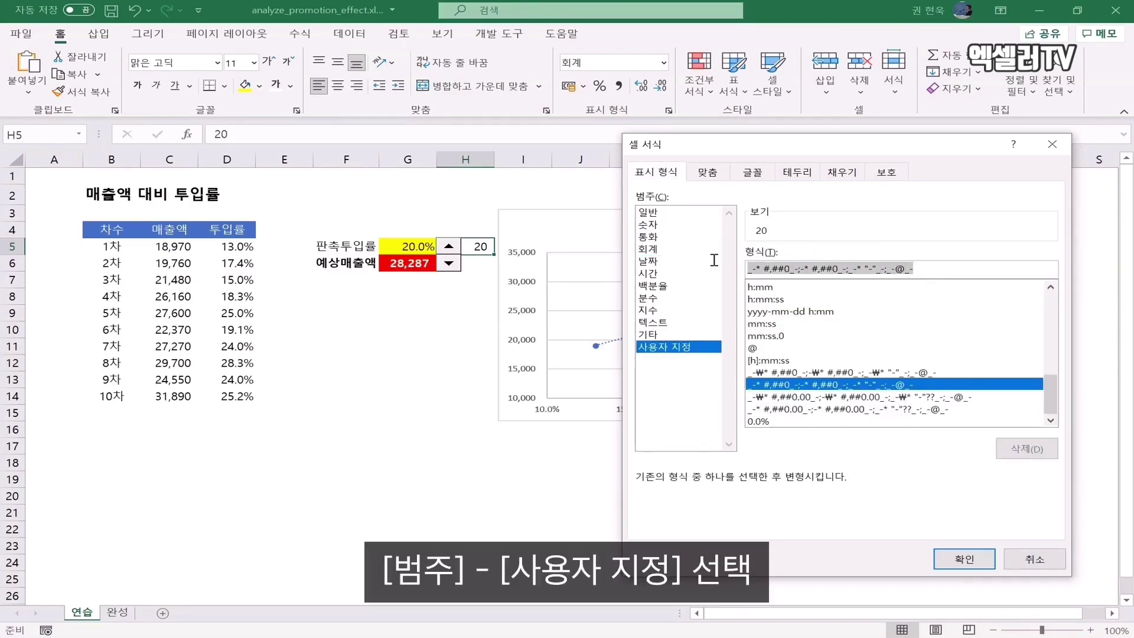
text(;;;)
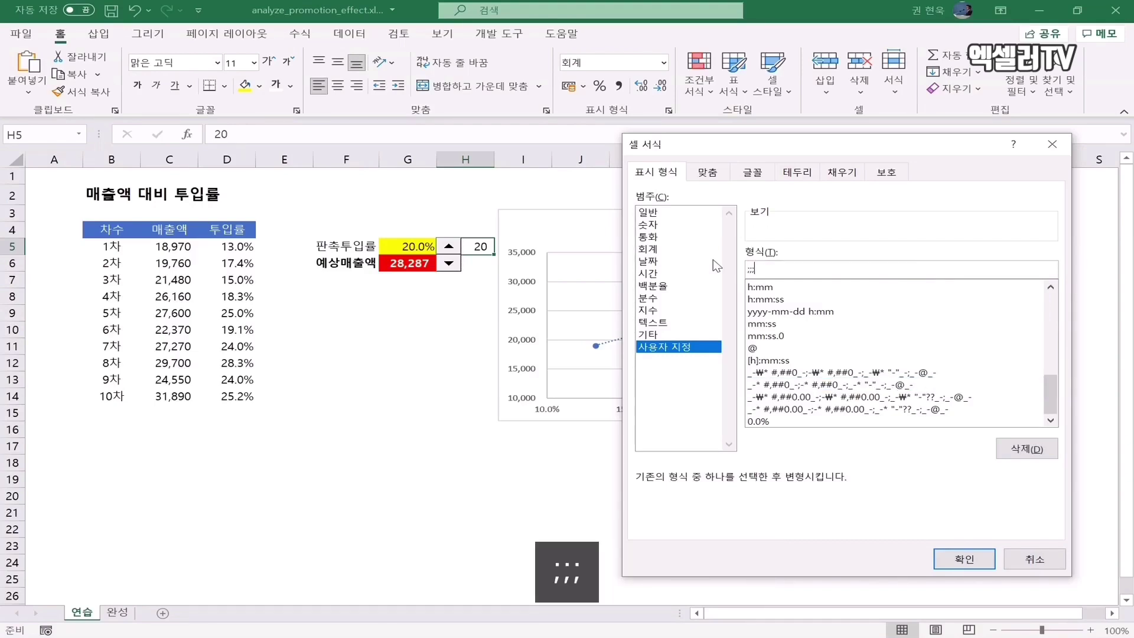
click(963, 558)
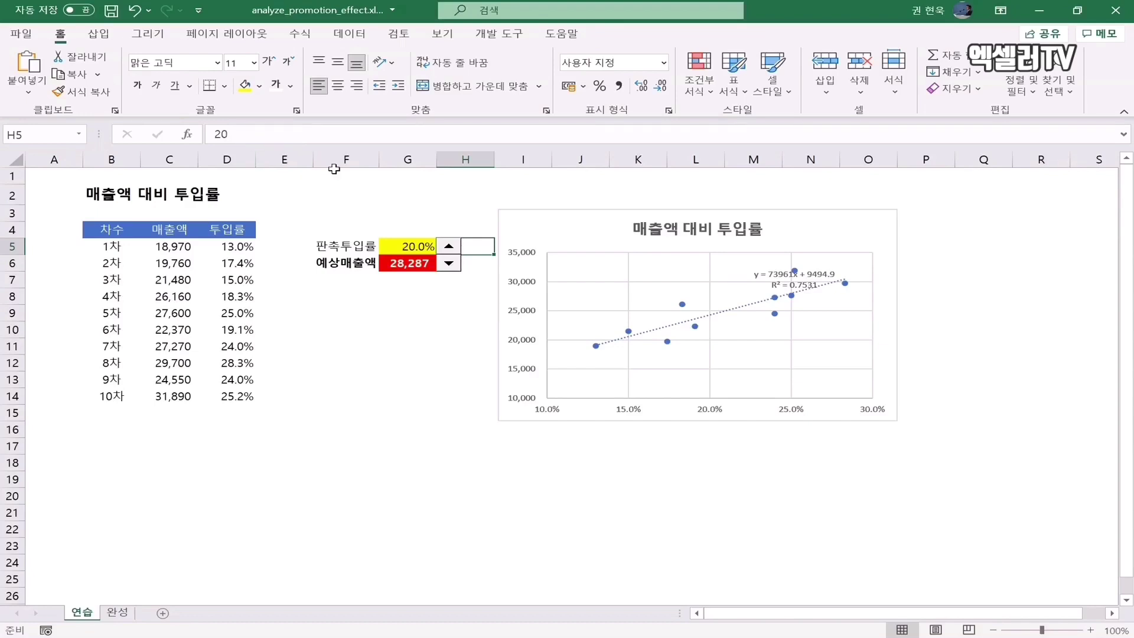
- Lower and raise the promotion rate with the spin button, ending at 22%
click(447, 264)
click(447, 264)
click(447, 248)
click(448, 248)
click(448, 248)
click(447, 249)
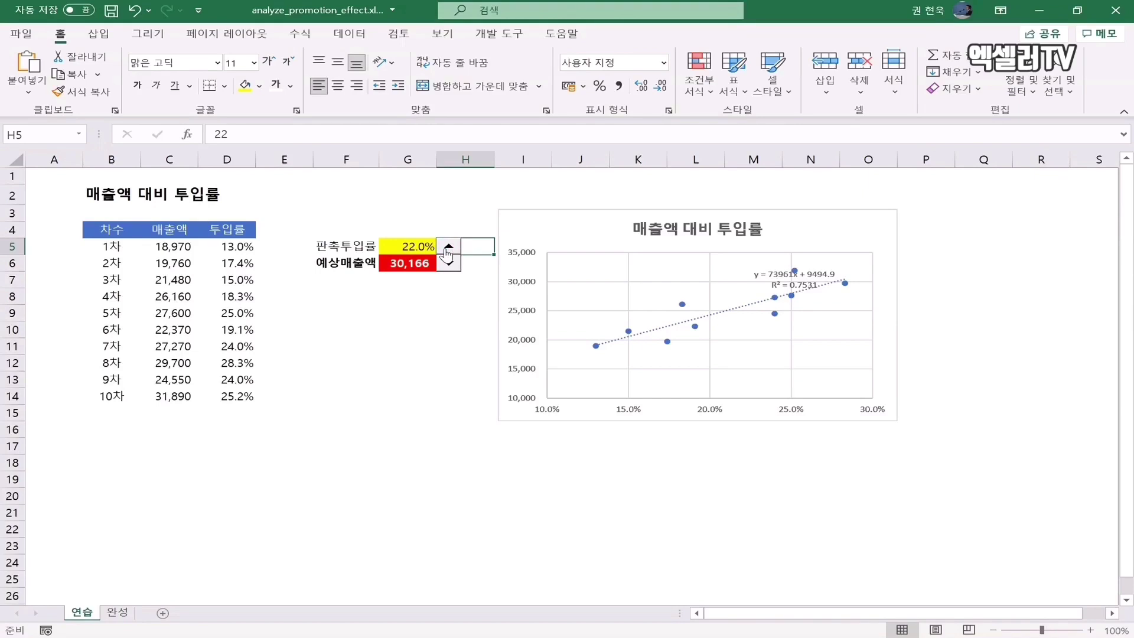